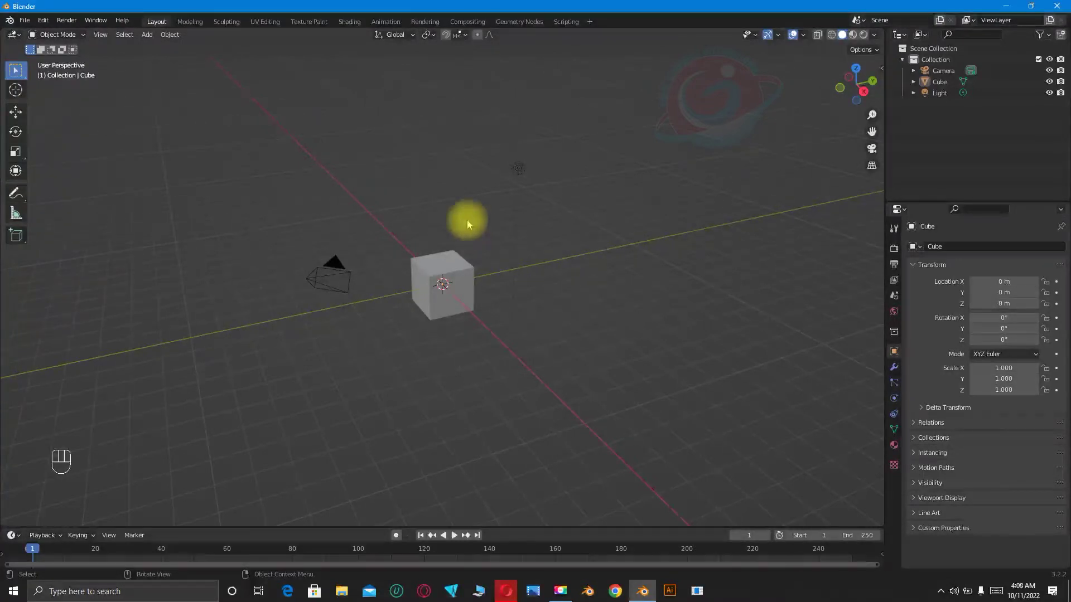
Box-select the default camera, cube and light and delete all three.
left_click(335, 256)
left_click_drag(336, 256, 530, 306)
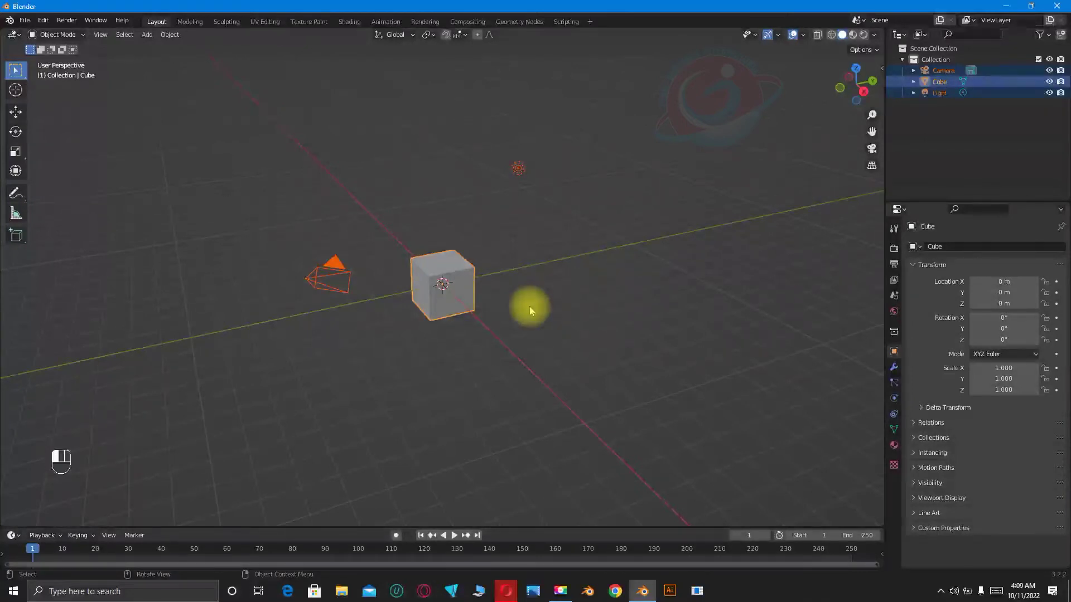
key("Delete")
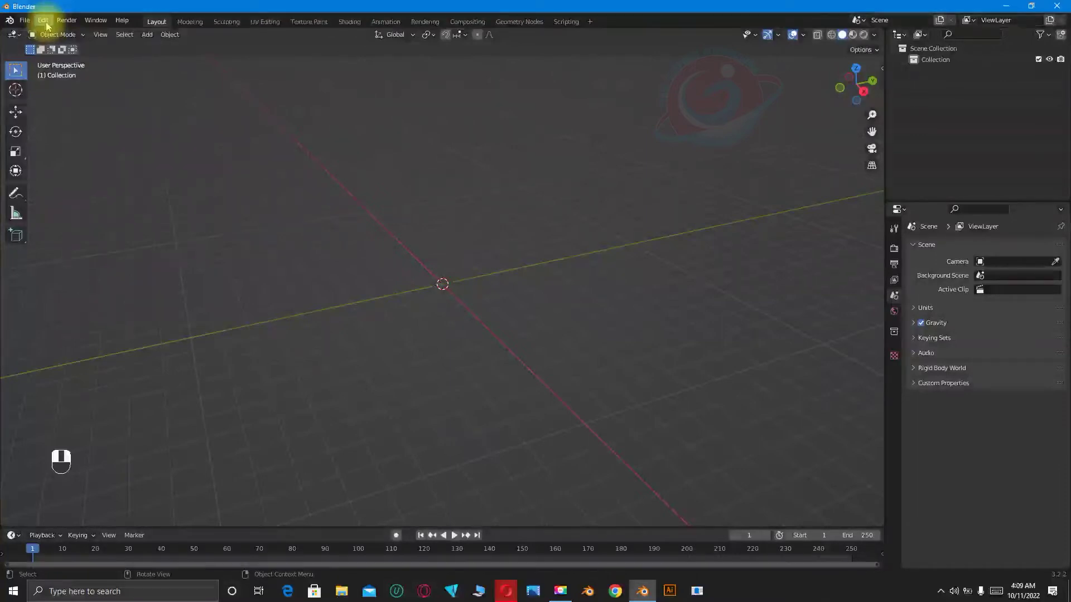
left_click(43, 21)
left_click(62, 184)
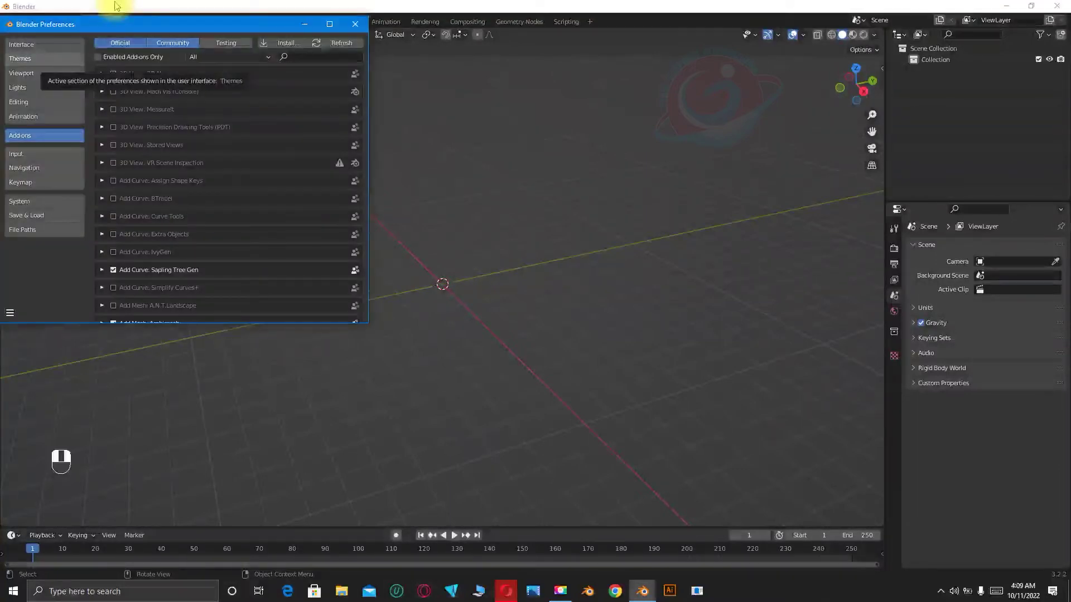
left_click(307, 56)
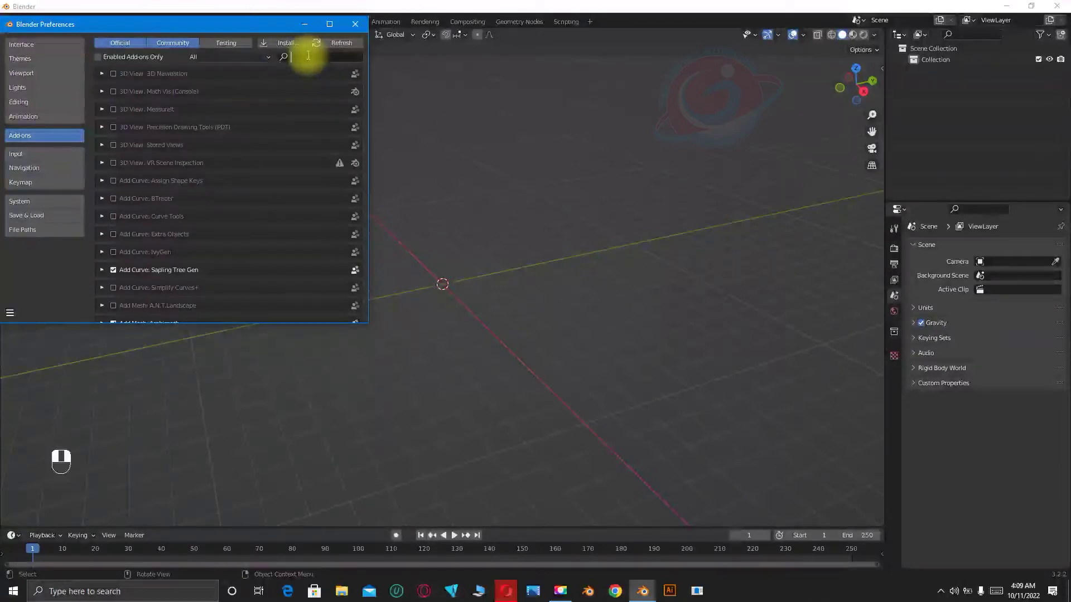
type("sv")
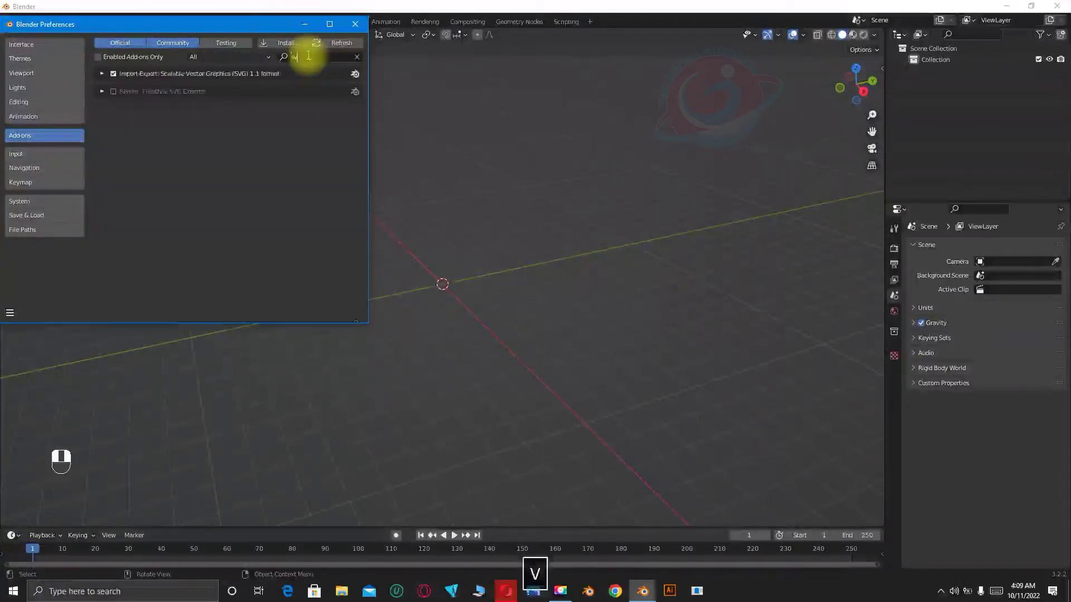
type("g")
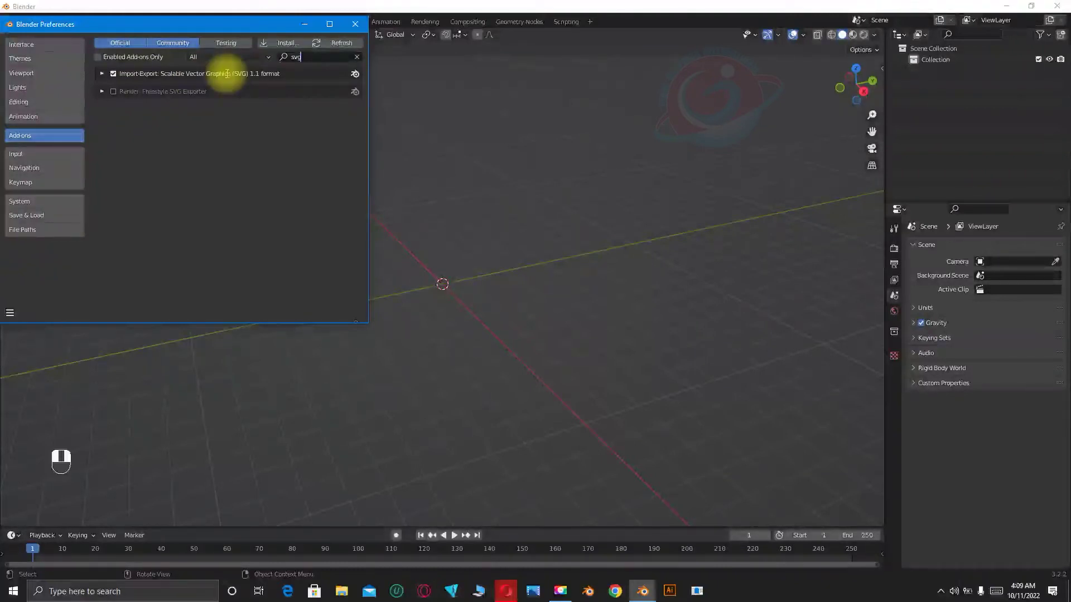
left_click(354, 24)
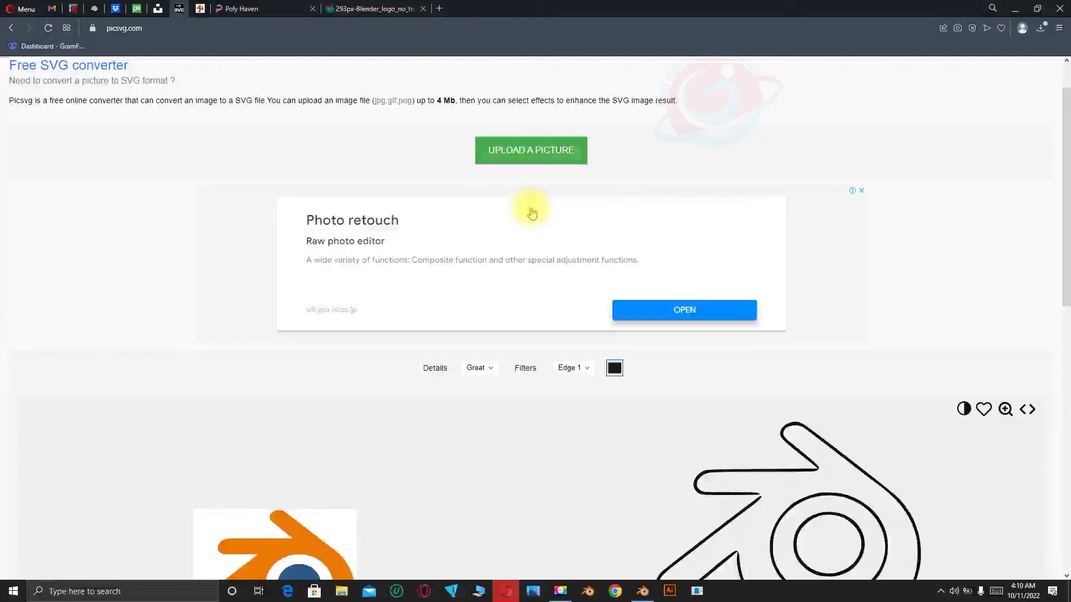
Scroll to the picsvg previews and set the SVG colour to orange (248,161,13).
scroll(801, 342, "down", 3)
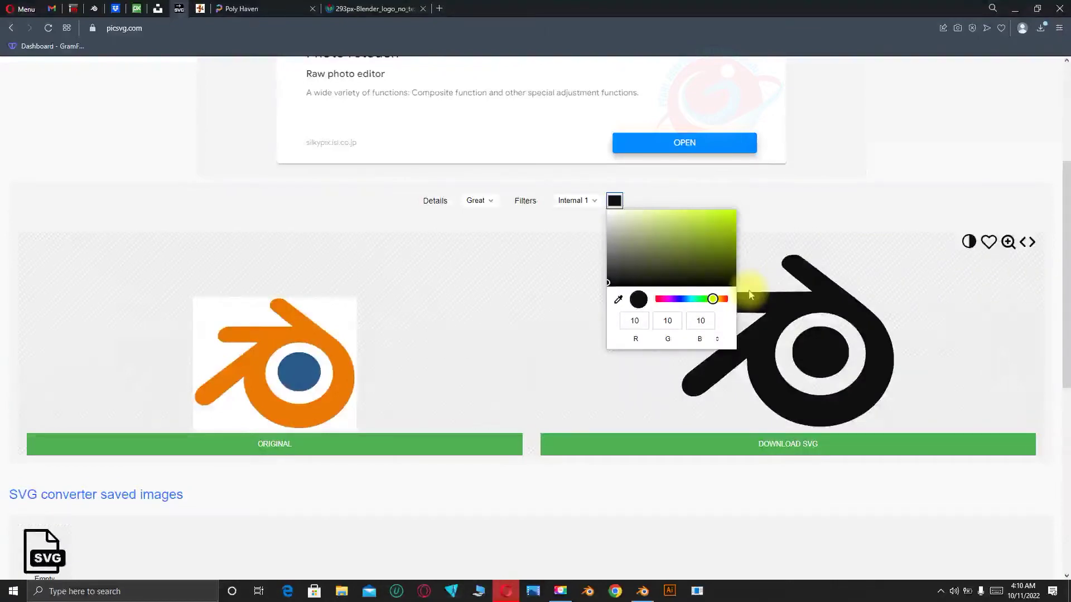
left_click_drag(750, 295, 732, 307)
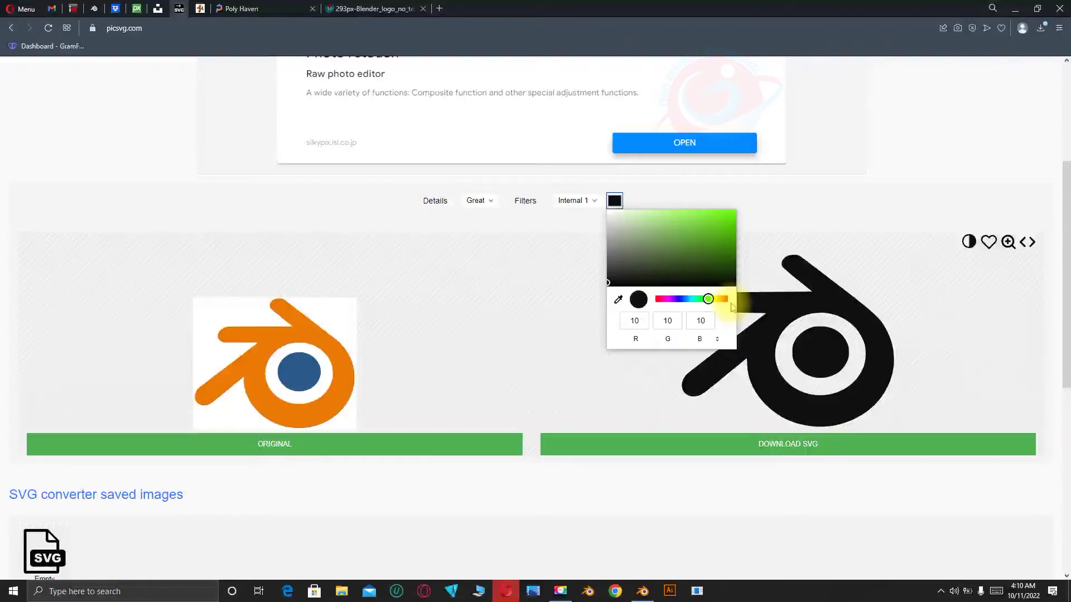
left_click(720, 299)
left_click(727, 212)
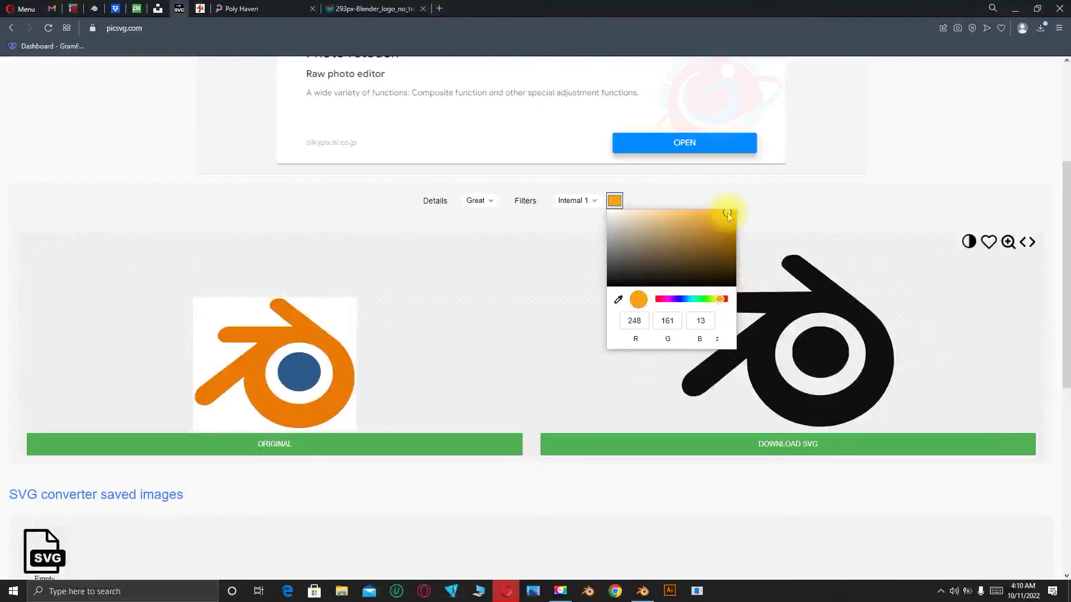
left_click(907, 351)
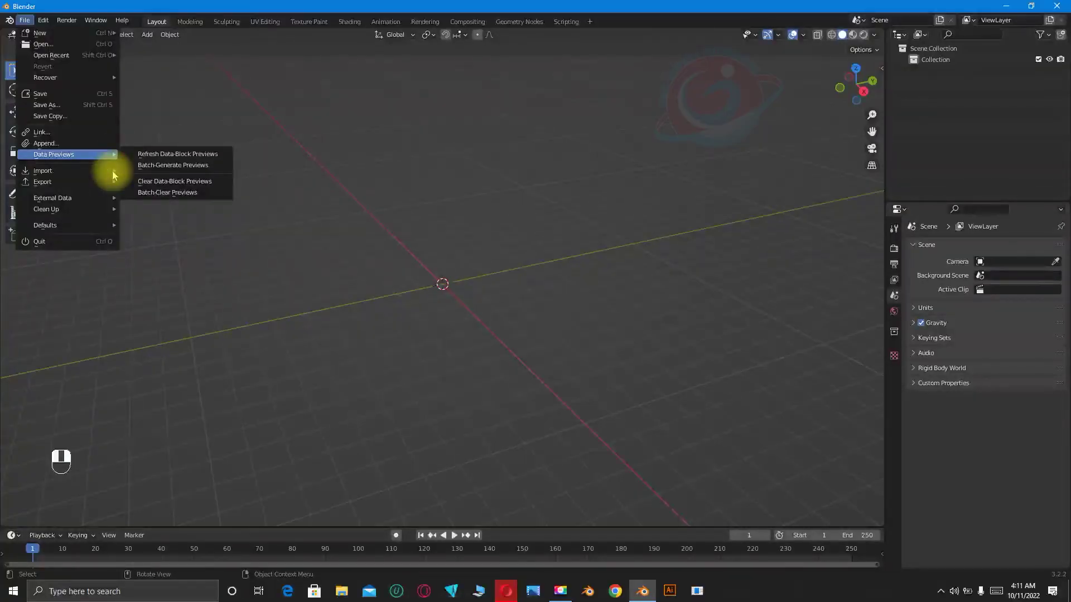
mouse_move(42, 171)
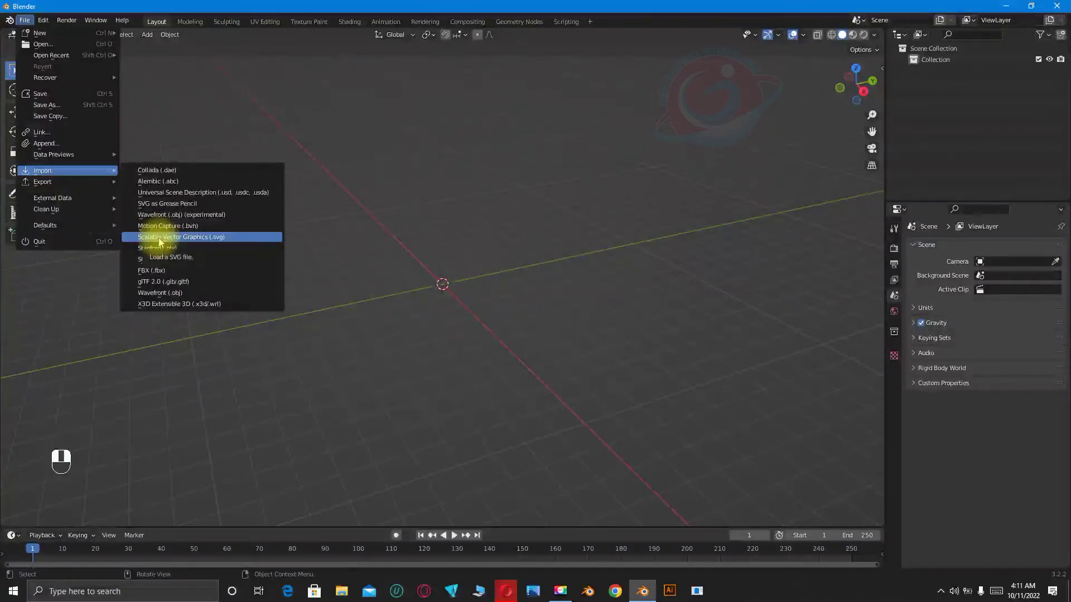
Import picsvg_download.svg from the Downloads folder as a Scalable Vector Graphics file.
left_click(159, 238)
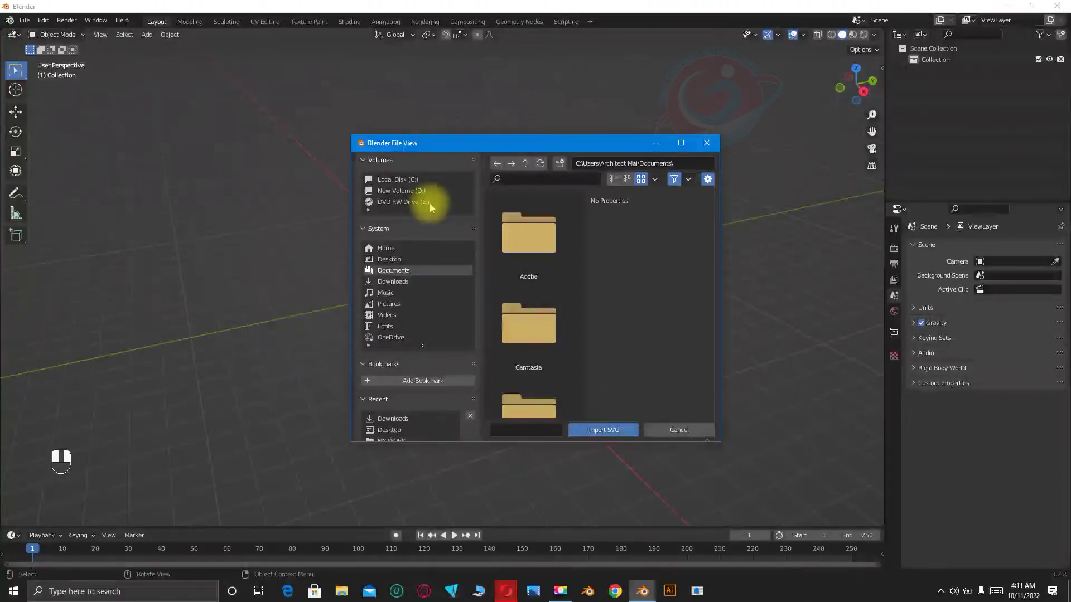
left_click(394, 281)
left_click(525, 179)
type("pic")
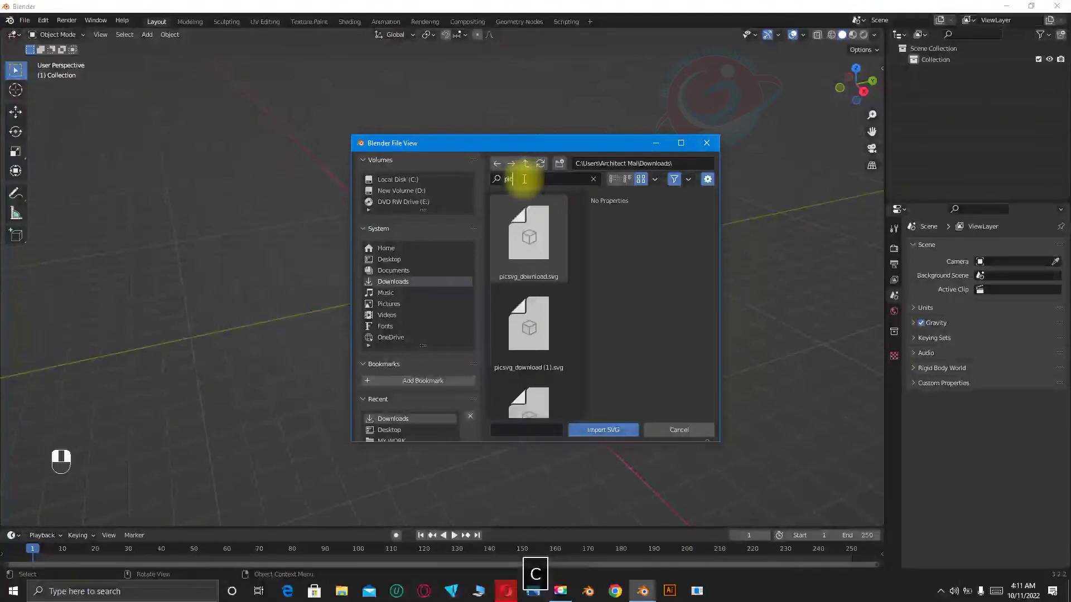
left_click(526, 234)
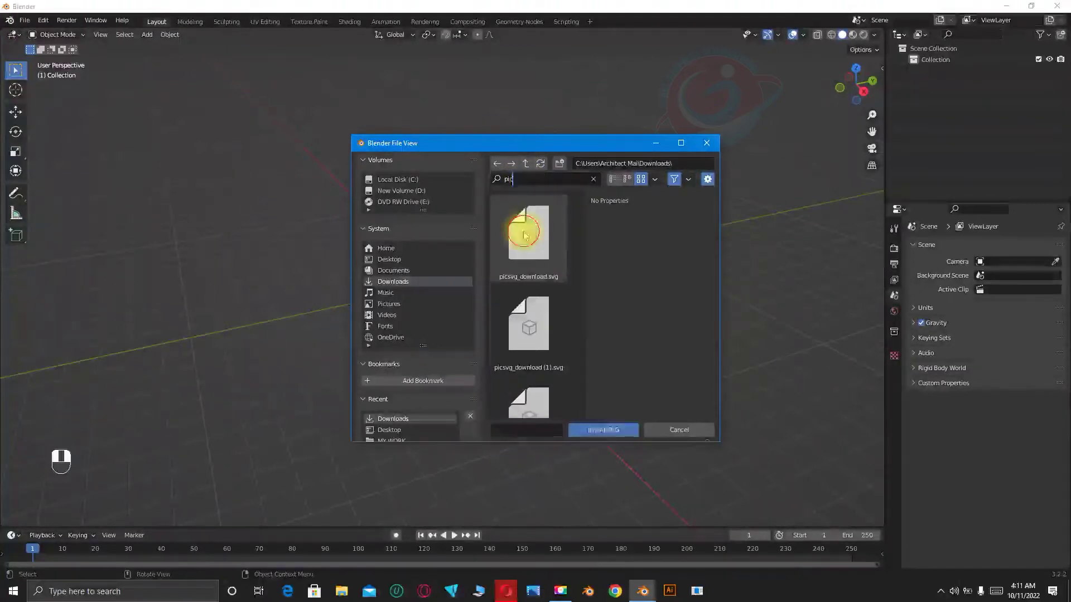
left_click(596, 433)
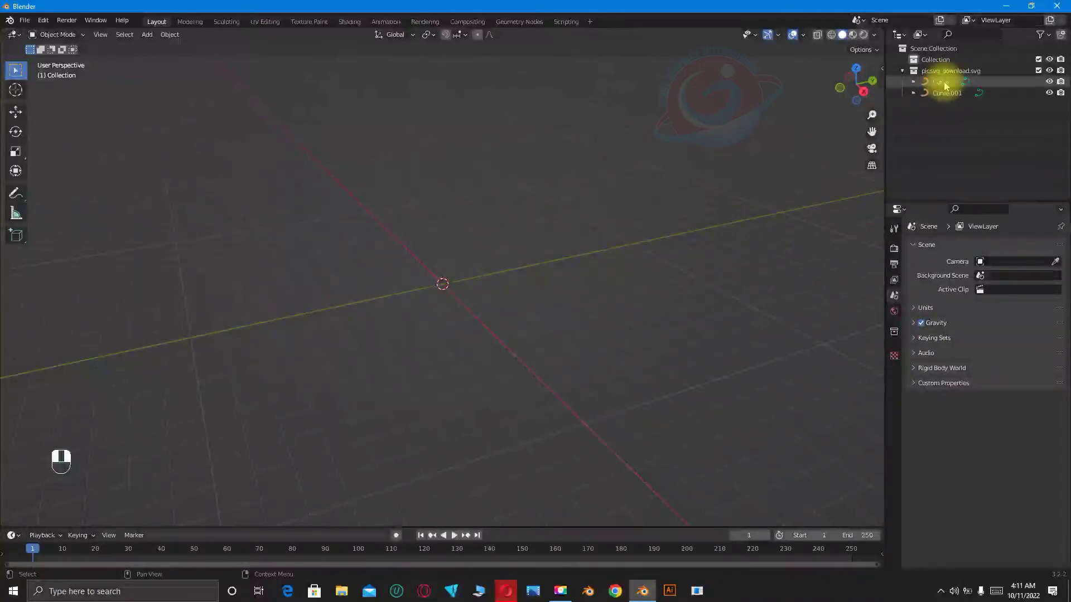
Select the tiny imported logo curves at the origin and pan them into a large, centred view.
left_click_drag(365, 222, 450, 279)
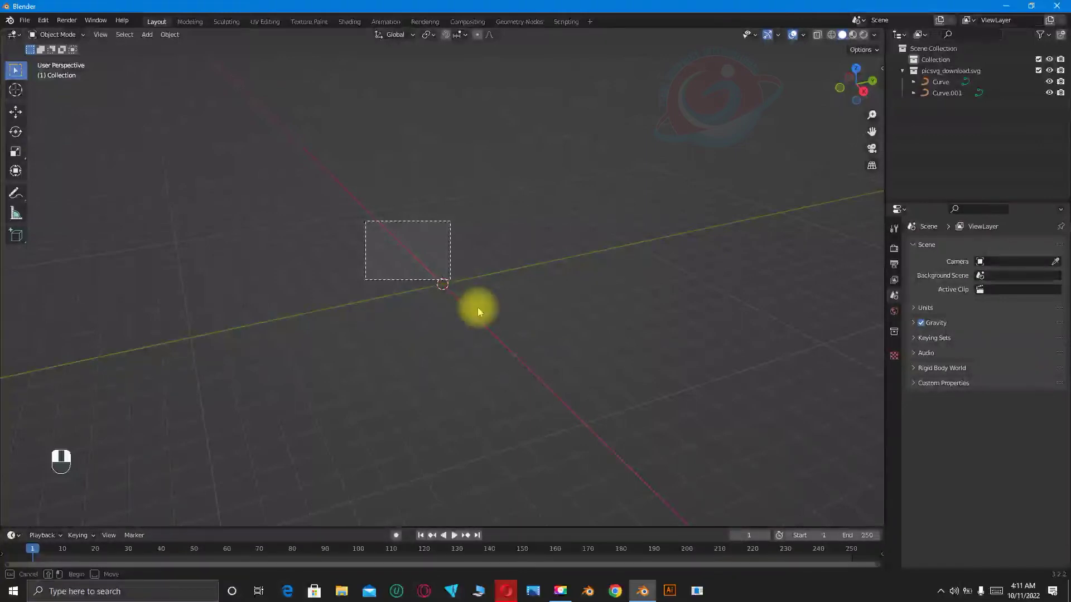
mouse_move(478, 307)
middle_mouse_down()
mouse_move(565, 343)
mouse_move(444, 306)
middle_mouse_up()
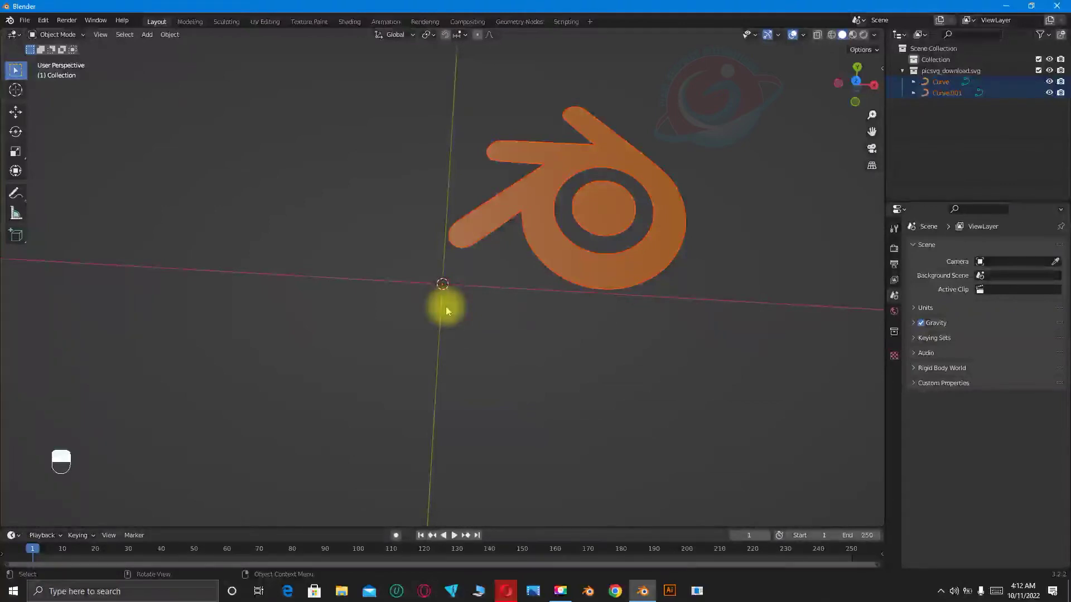
middle_click_drag(447, 311, 391, 296, "shift")
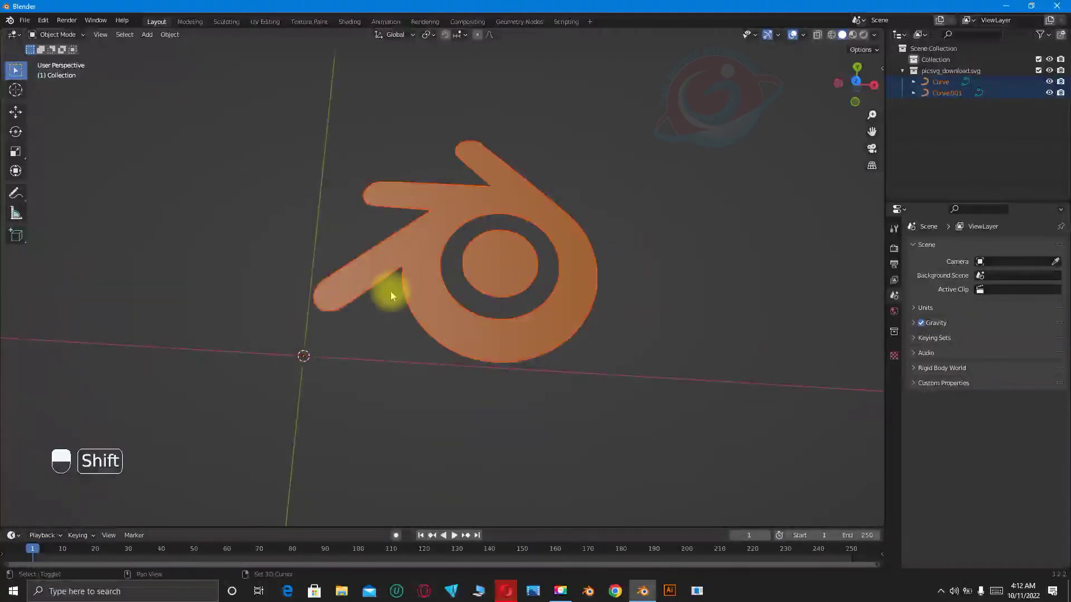
left_click(391, 293)
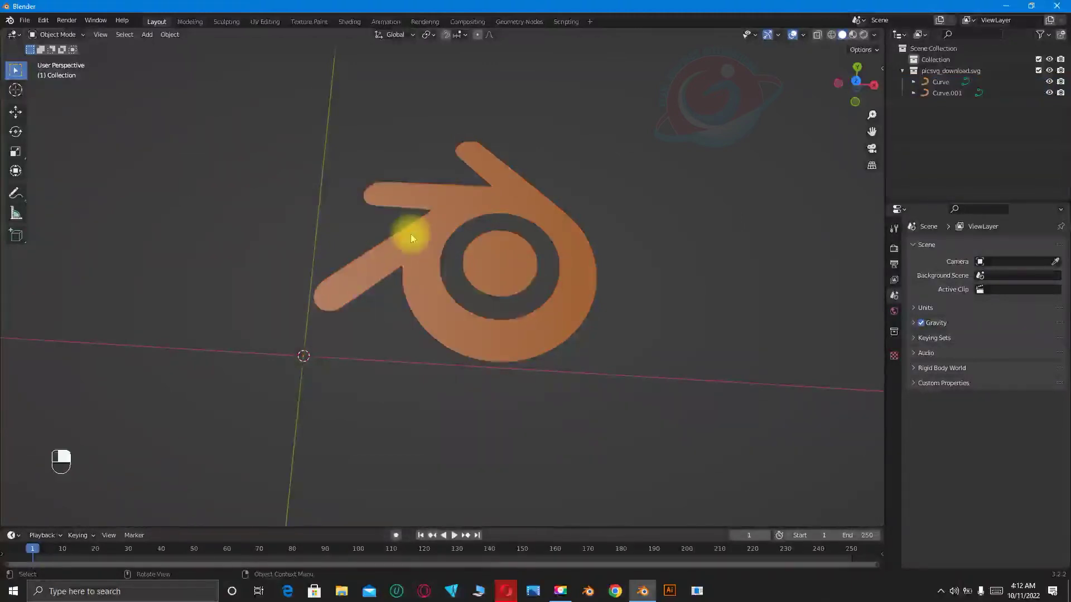
Convert the logo body and inner circle curves into meshes.
left_click(411, 233)
left_click(488, 252, "shift")
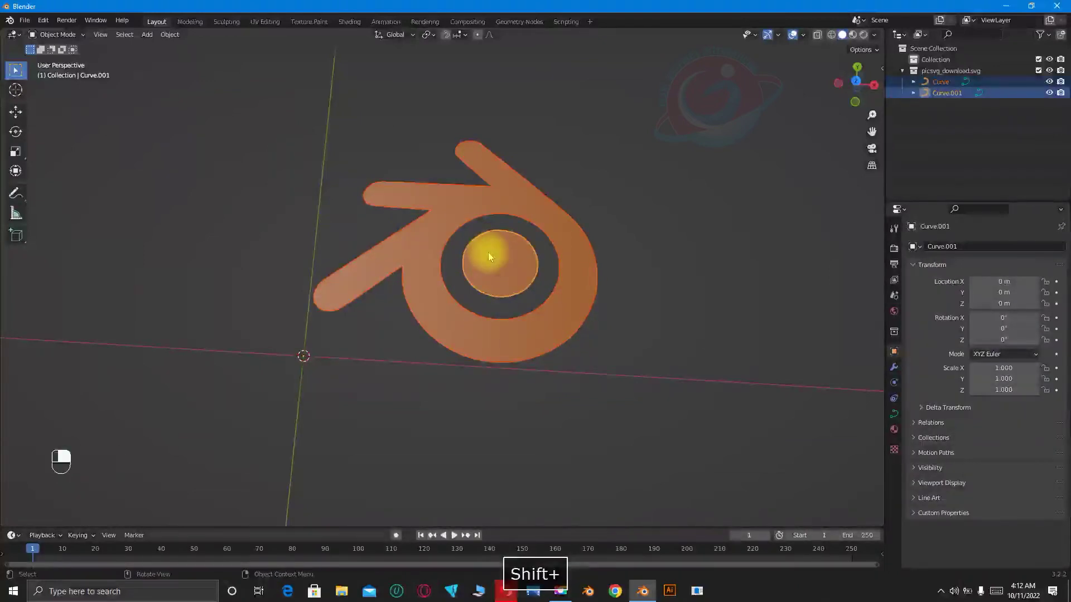
left_click(169, 34)
mouse_move(186, 339)
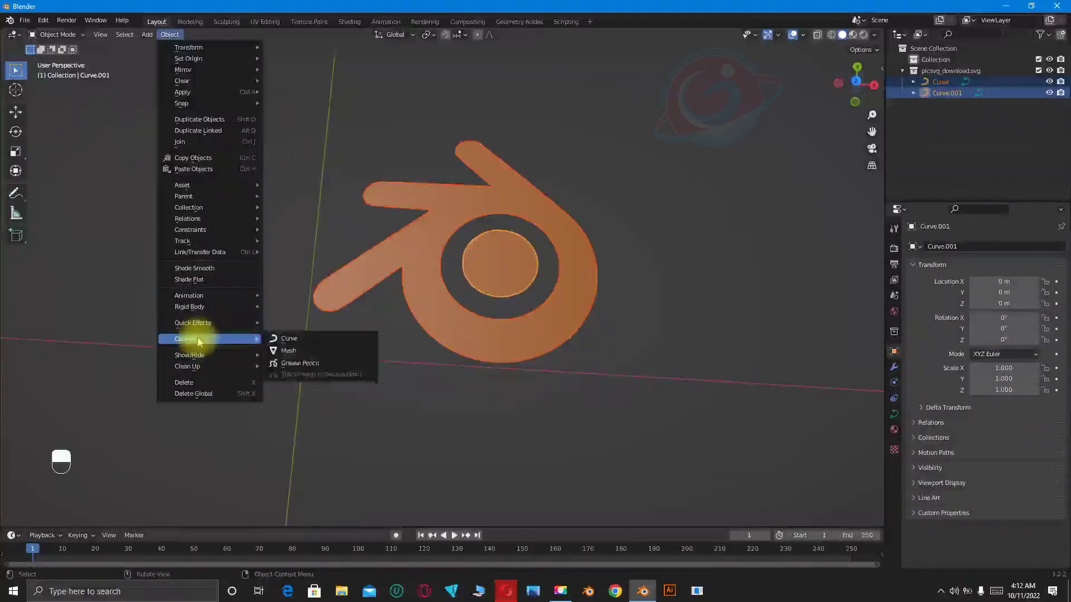
left_click(320, 351)
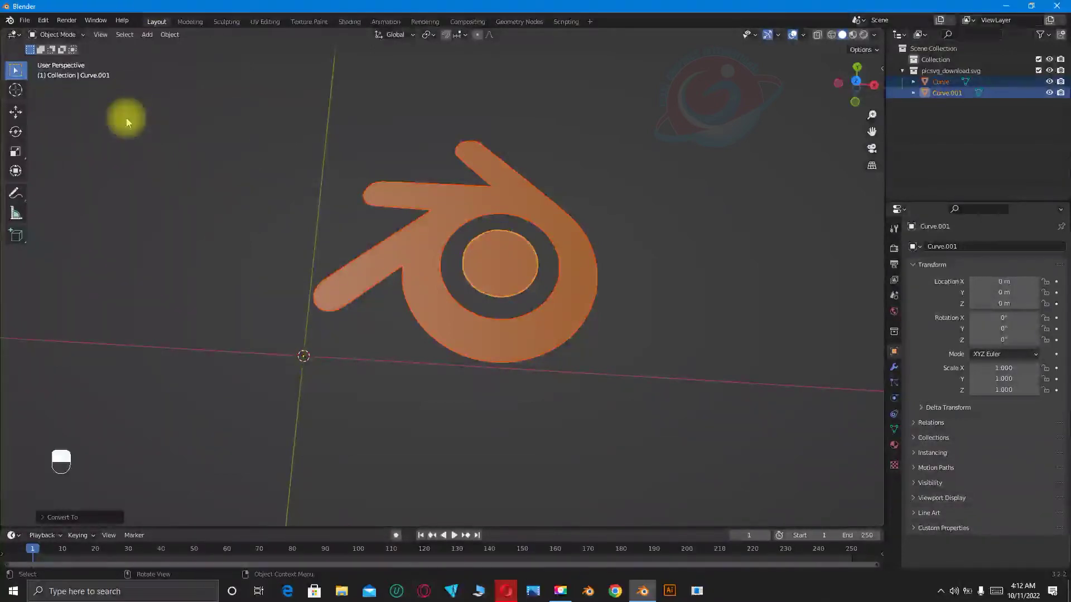
Put the logo mesh in Edit Mode with vertex select mode.
key("Tab")
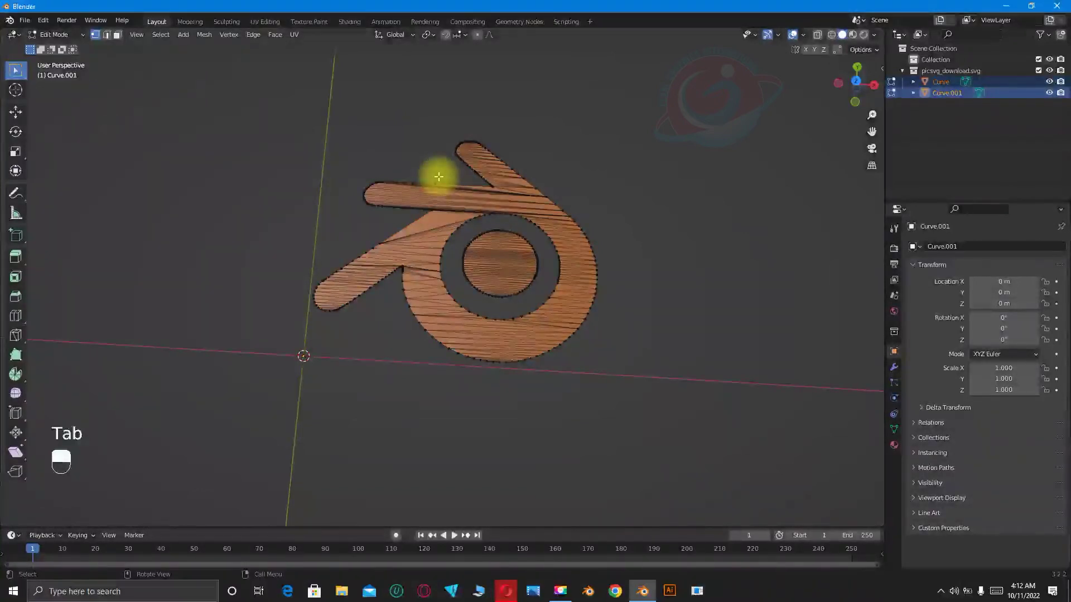
scroll(484, 221, "up", 5)
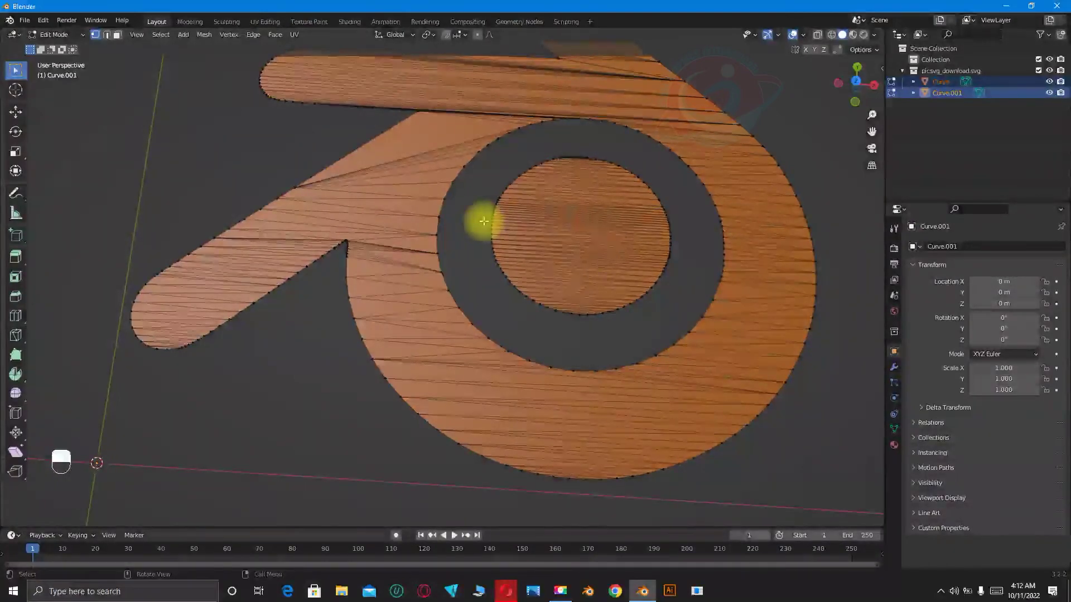
scroll(480, 222, "down", 2)
left_click(95, 35)
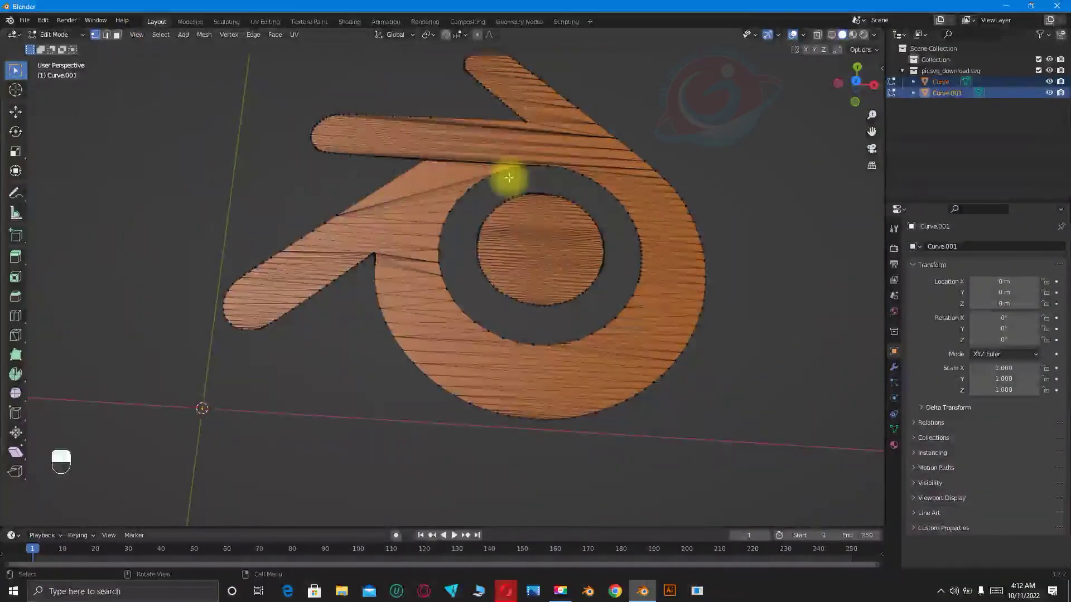
Select all of the logo mesh, extrude it into a thick solid, and orbit to check.
scroll(509, 178, "down", 2)
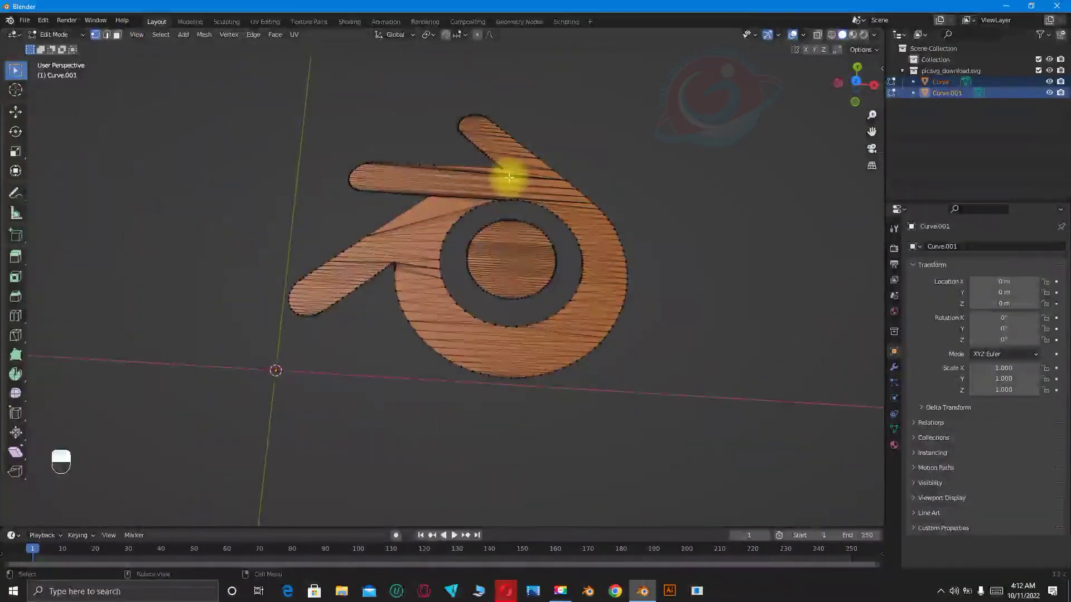
key("a")
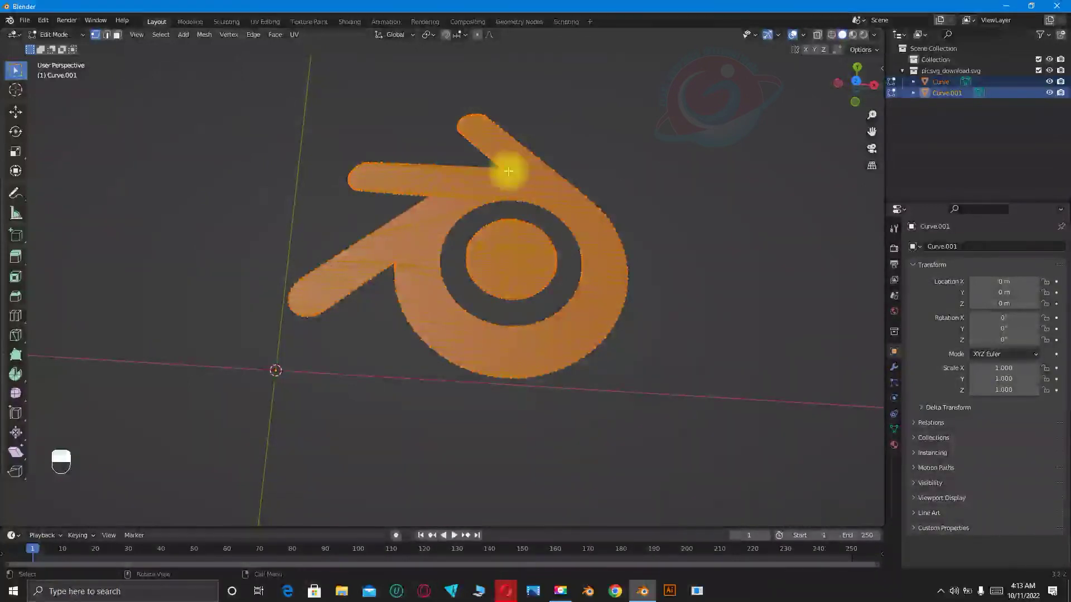
mouse_move(508, 171)
middle_mouse_down()
mouse_move(507, 161)
mouse_move(504, 203)
middle_mouse_up()
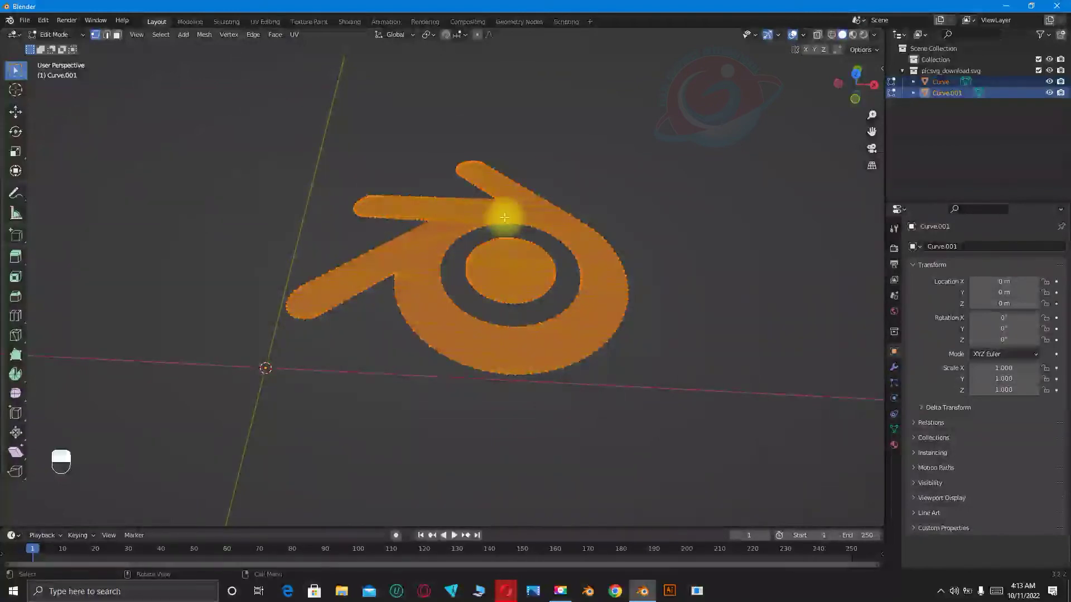
key("e")
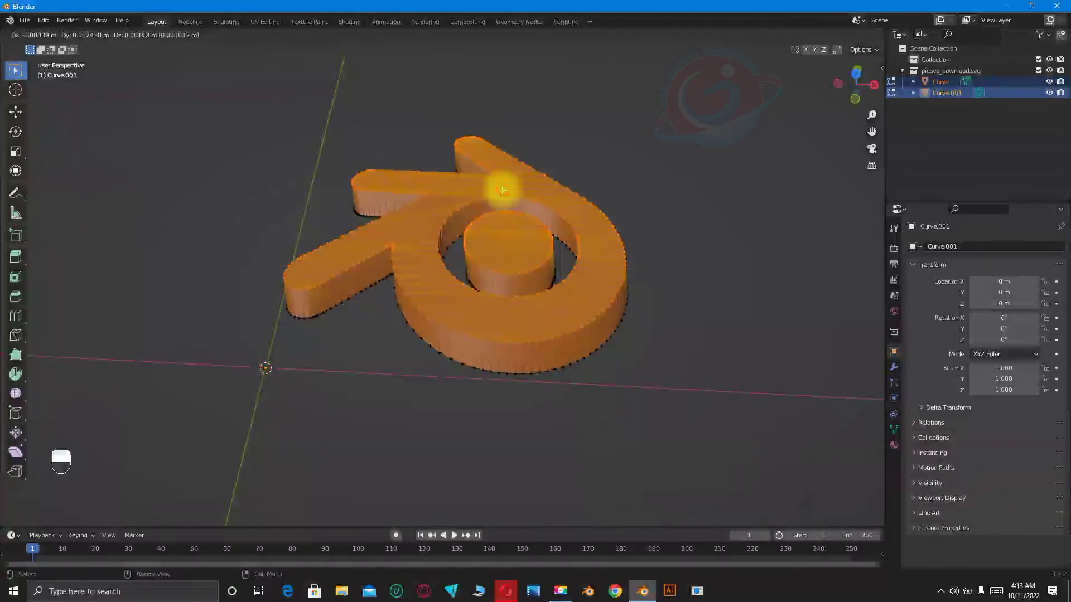
left_click(502, 190)
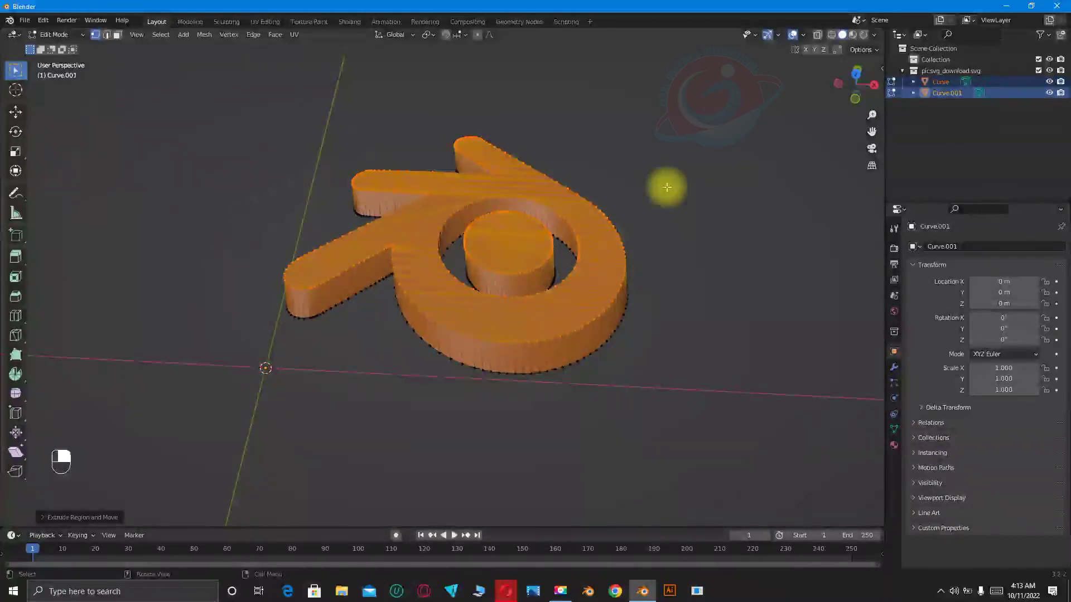
middle_click_drag(667, 188, 668, 220)
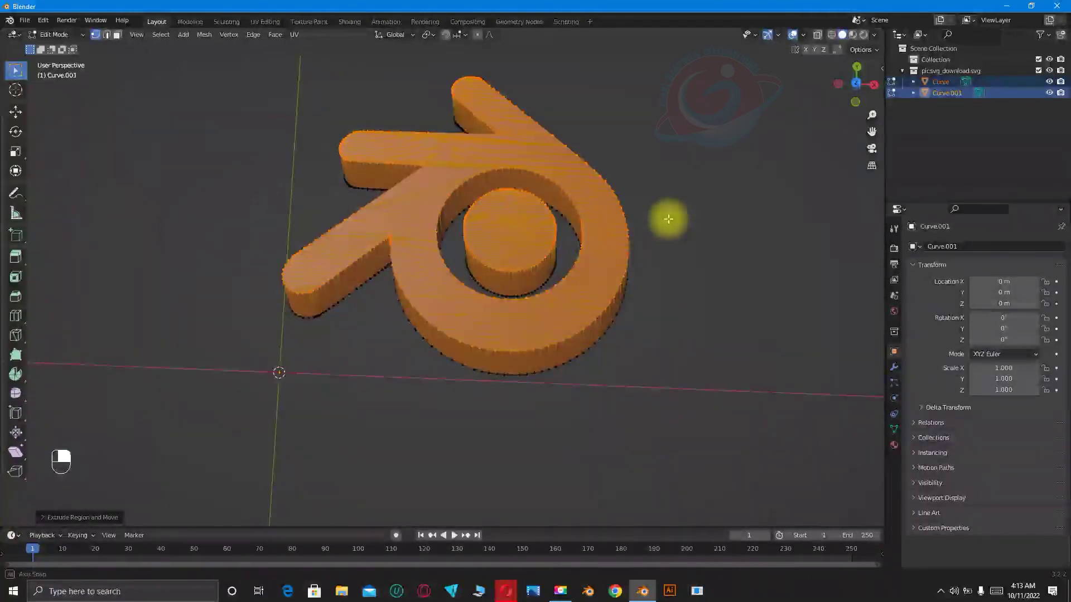
middle_click_drag(668, 219, 667, 183)
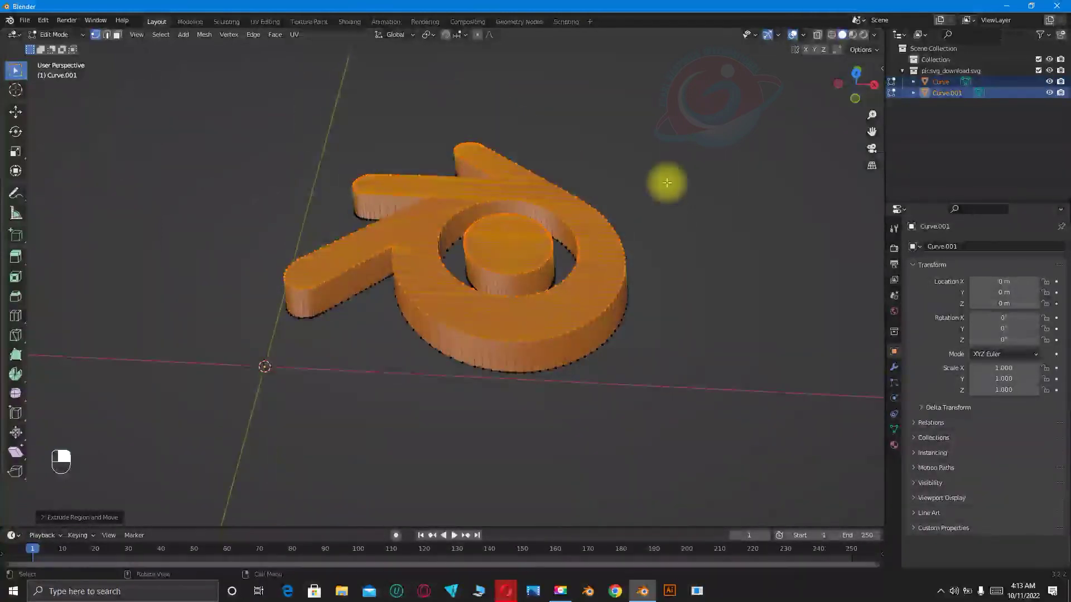
middle_click_drag(668, 183, 668, 192)
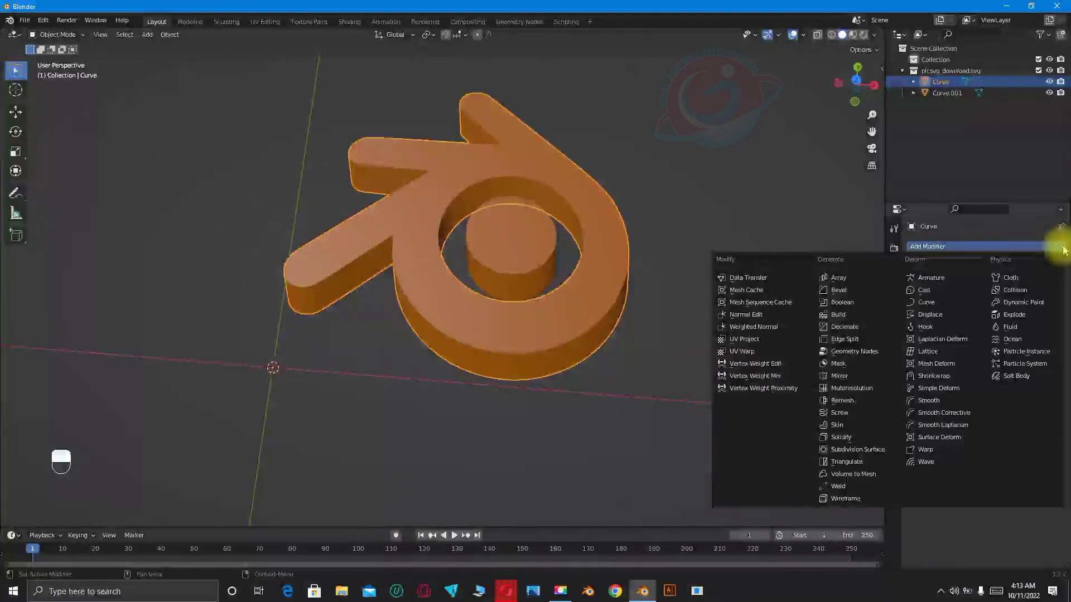
Add a Remesh modifier to the logo in Sharp mode with Octree Depth 8.
left_click(871, 401)
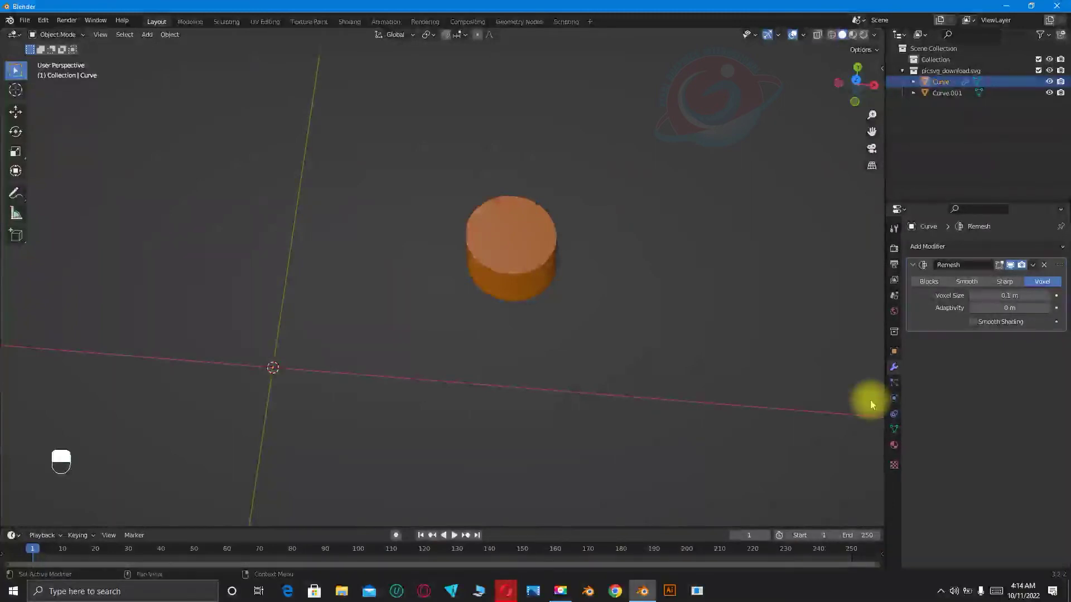
left_click(1005, 281)
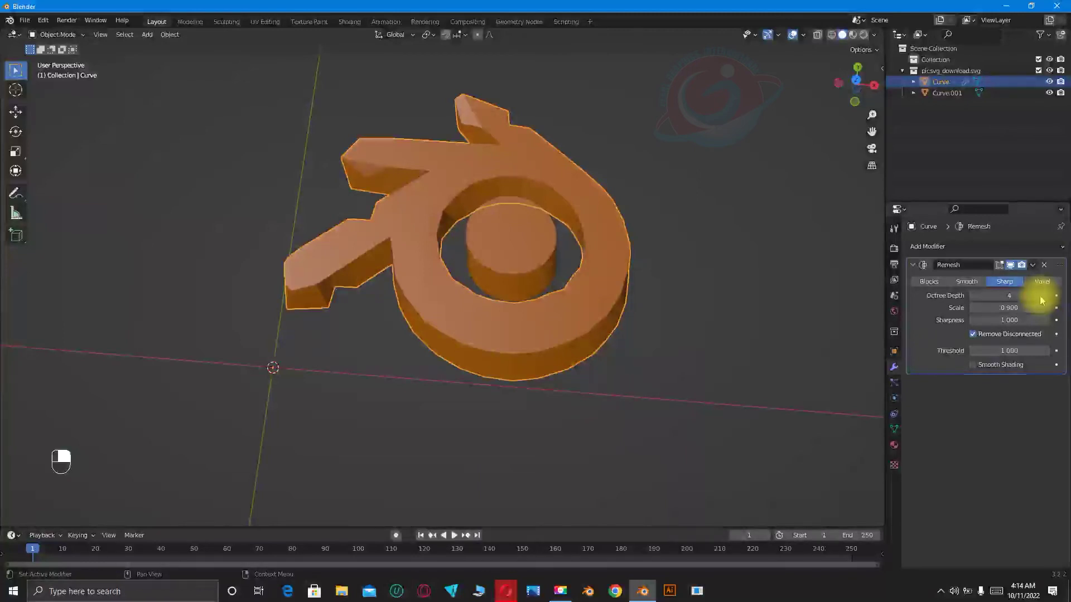
left_click(1041, 296)
left_click(1041, 296)
left_click(1041, 296)
left_click(1041, 296)
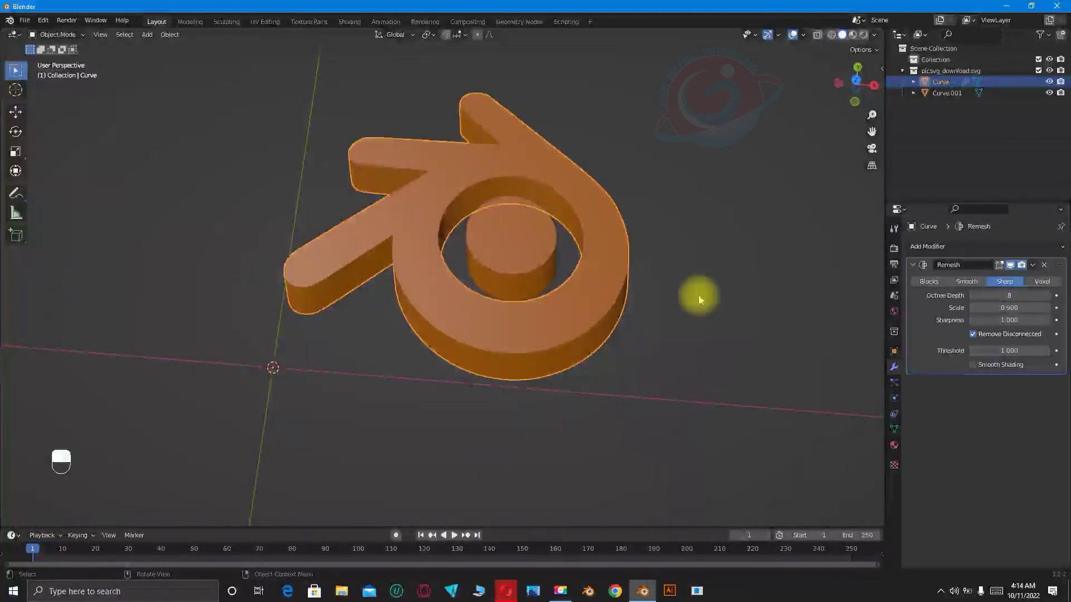
left_click(700, 301)
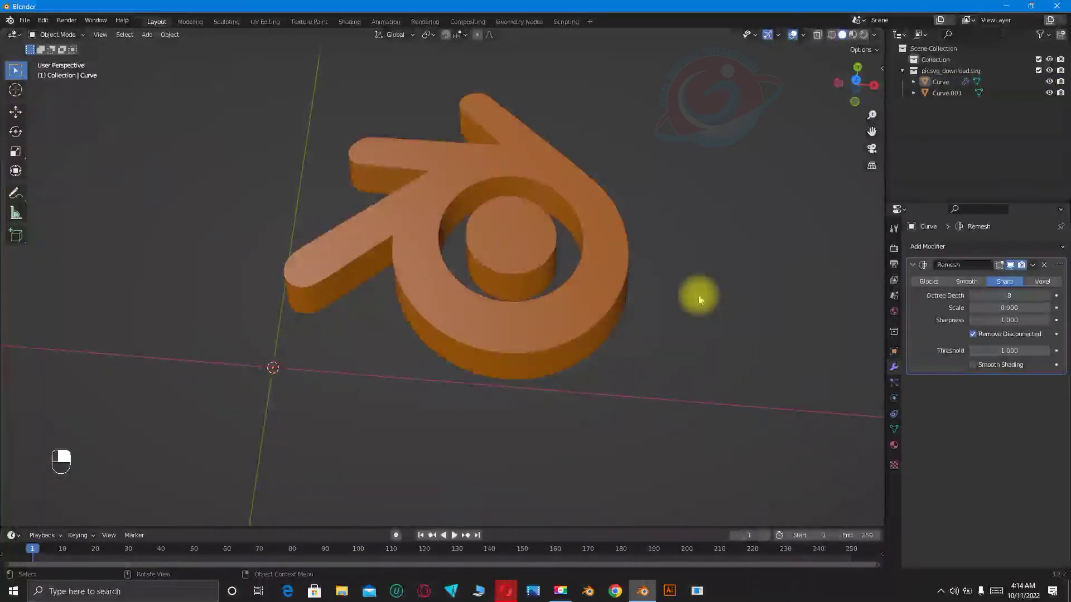
Turn on the Wireframe overlay and zoom in and out to inspect the remeshed logo.
key("ctrl+z")
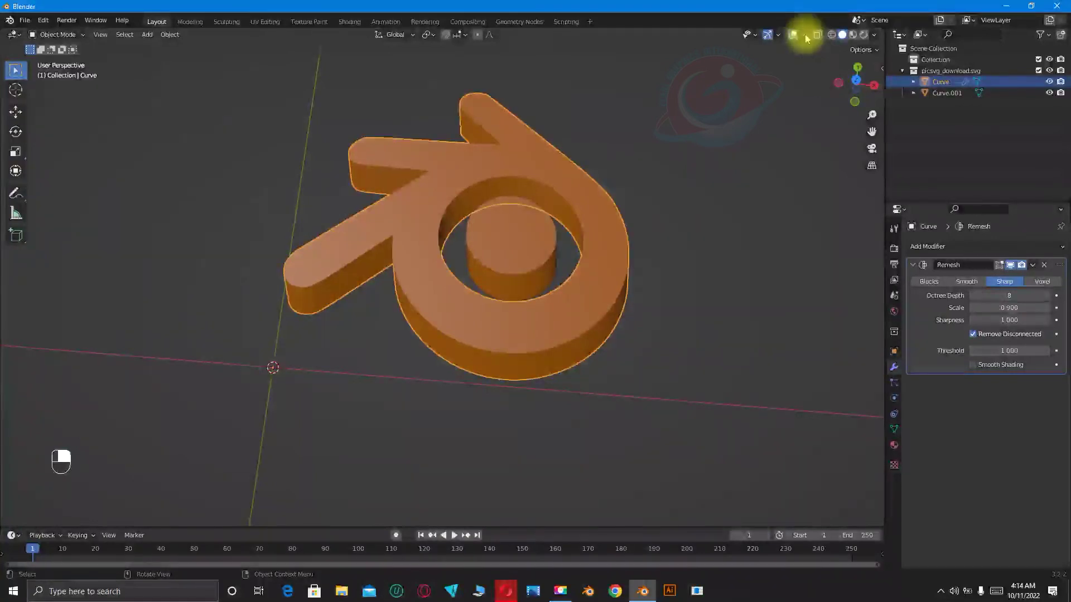
left_click(803, 35)
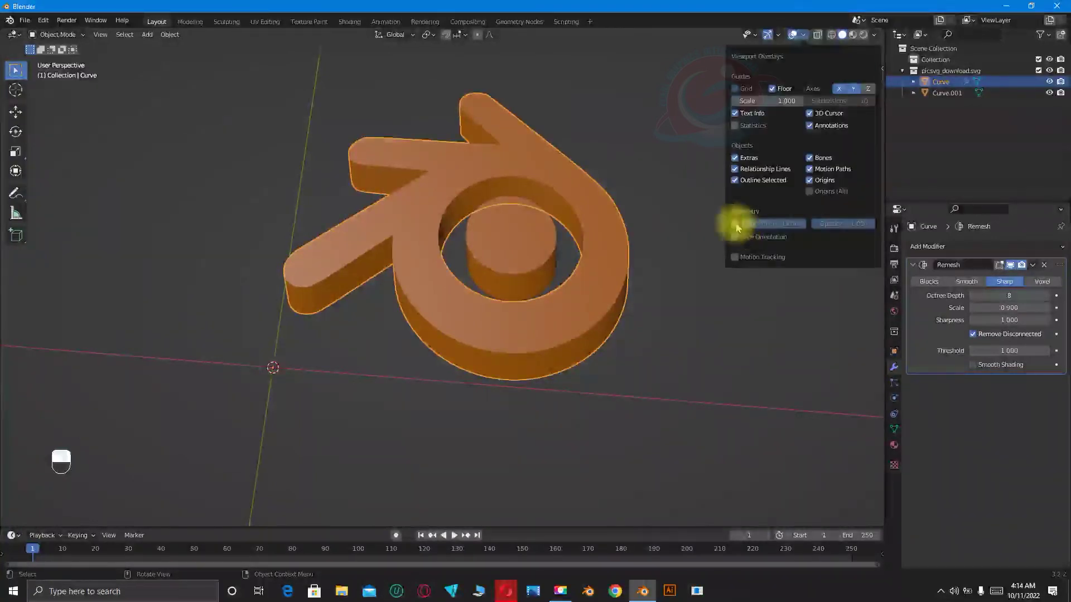
left_click(735, 224)
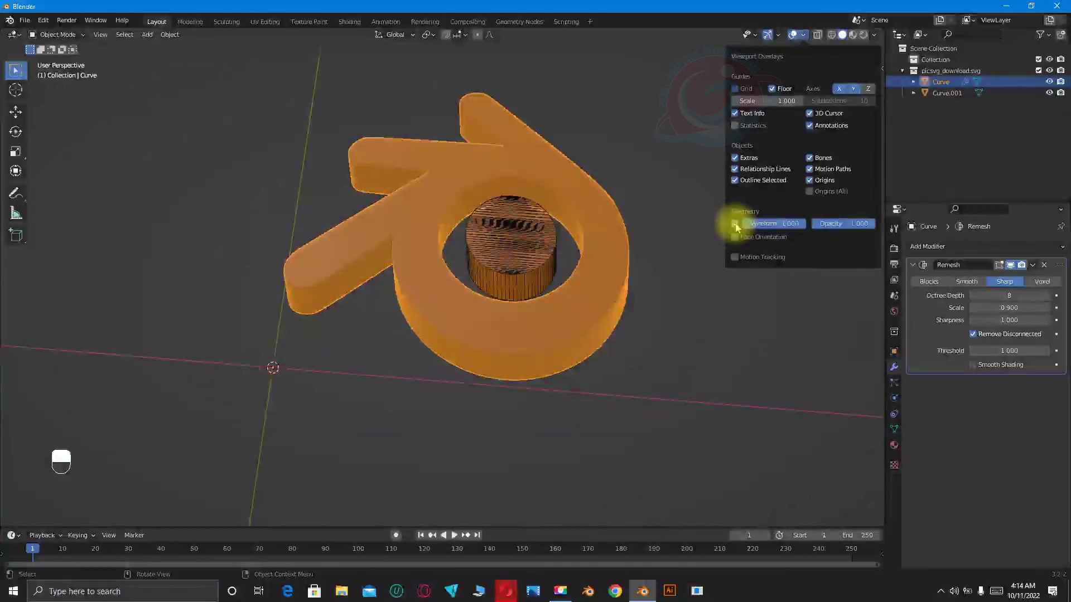
left_click(706, 237)
scroll(693, 239, "up", 4)
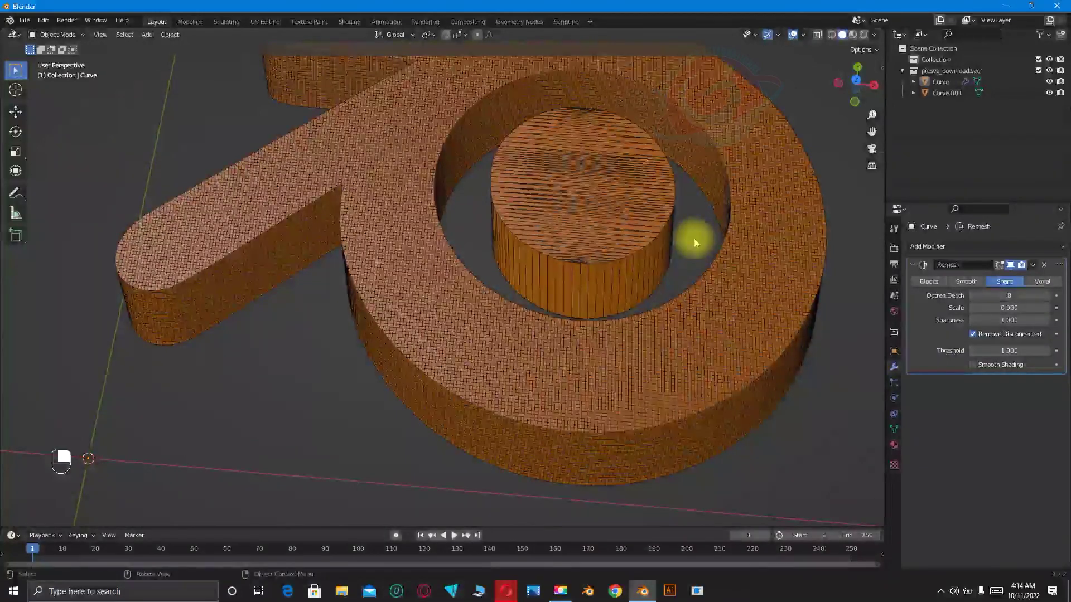
scroll(433, 250, "up", 2)
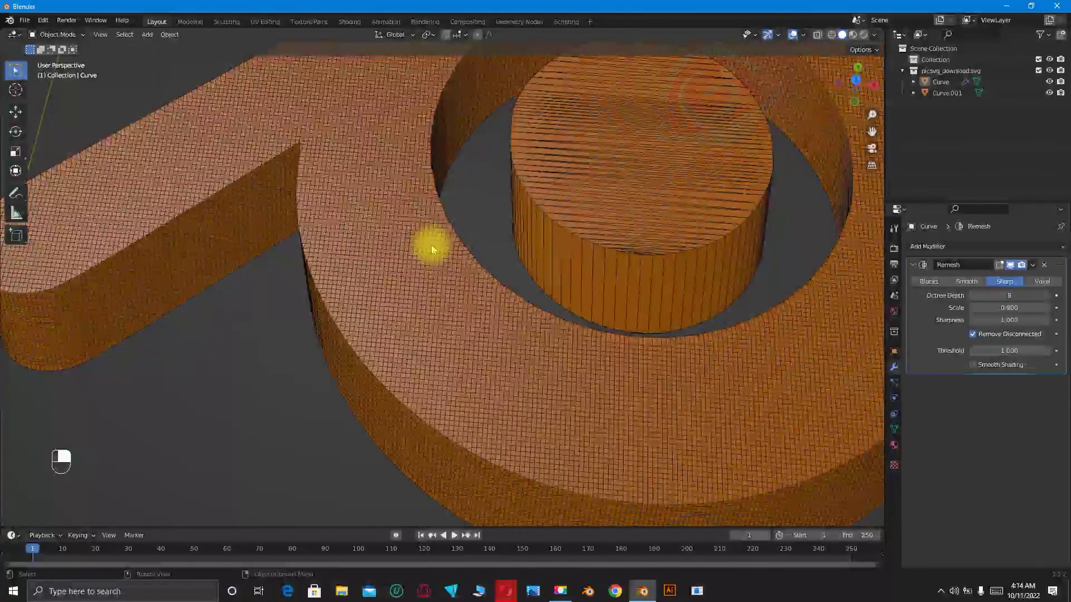
scroll(507, 196, "down", 3)
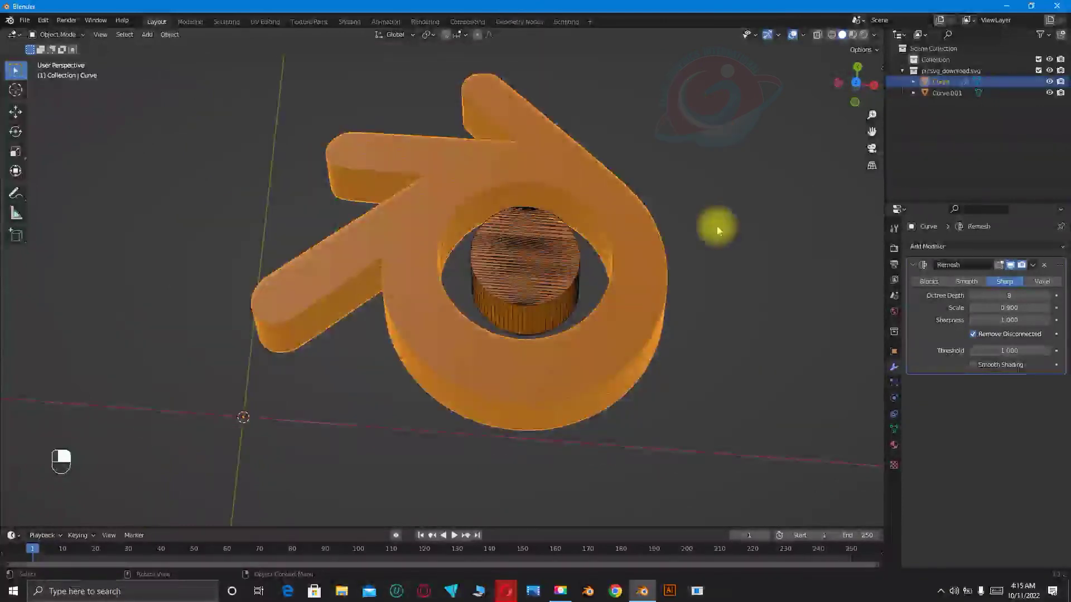
Copy the logo's Remesh modifier onto the inner cylinder with Ctrl+L Copy Modifiers.
left_click(718, 230)
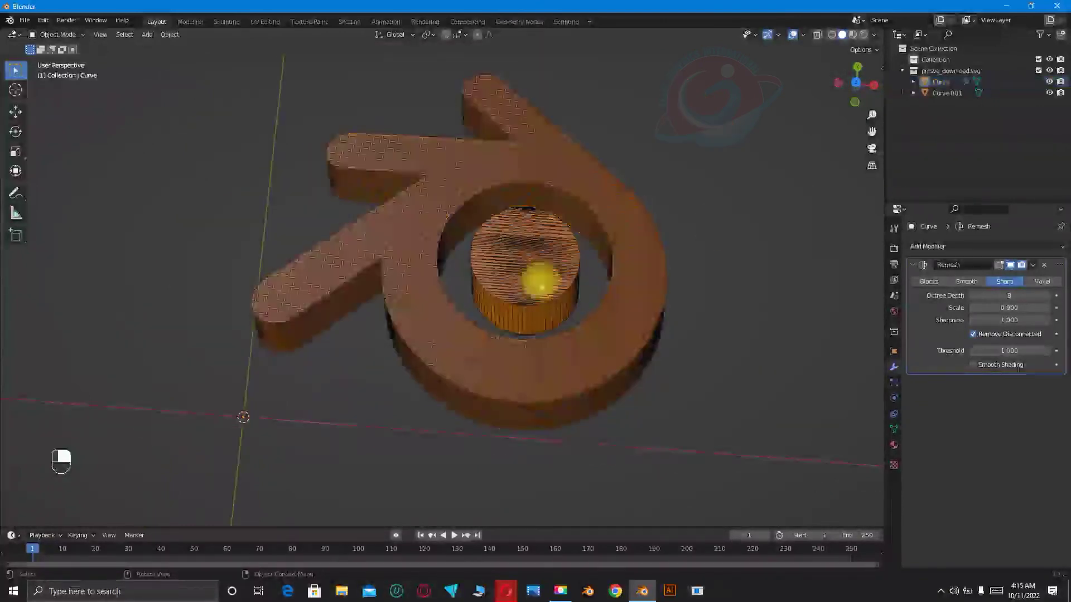
left_click(535, 269)
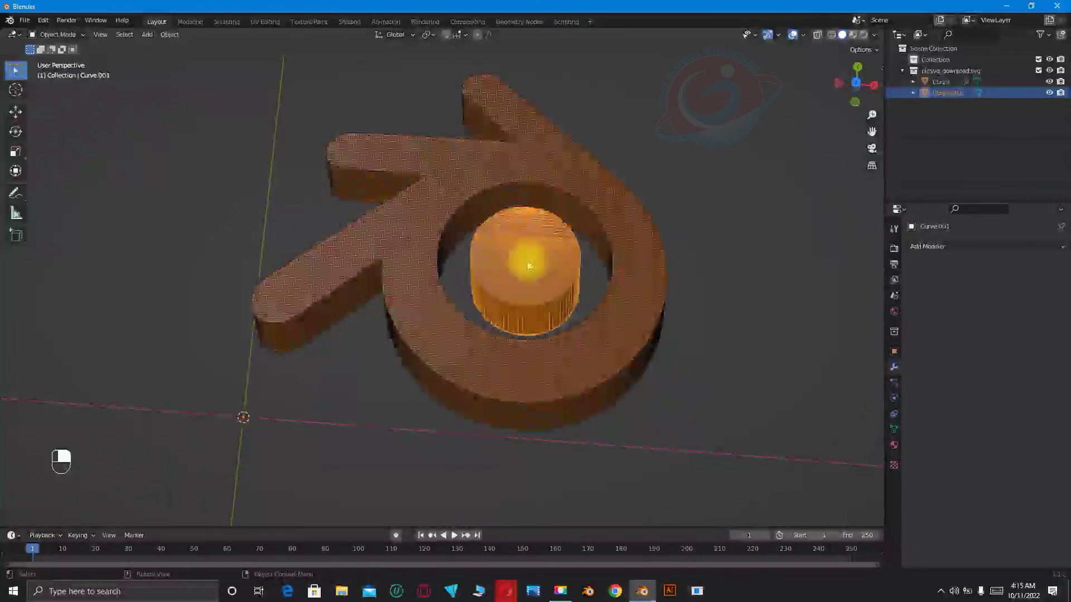
left_click(618, 257, "shift")
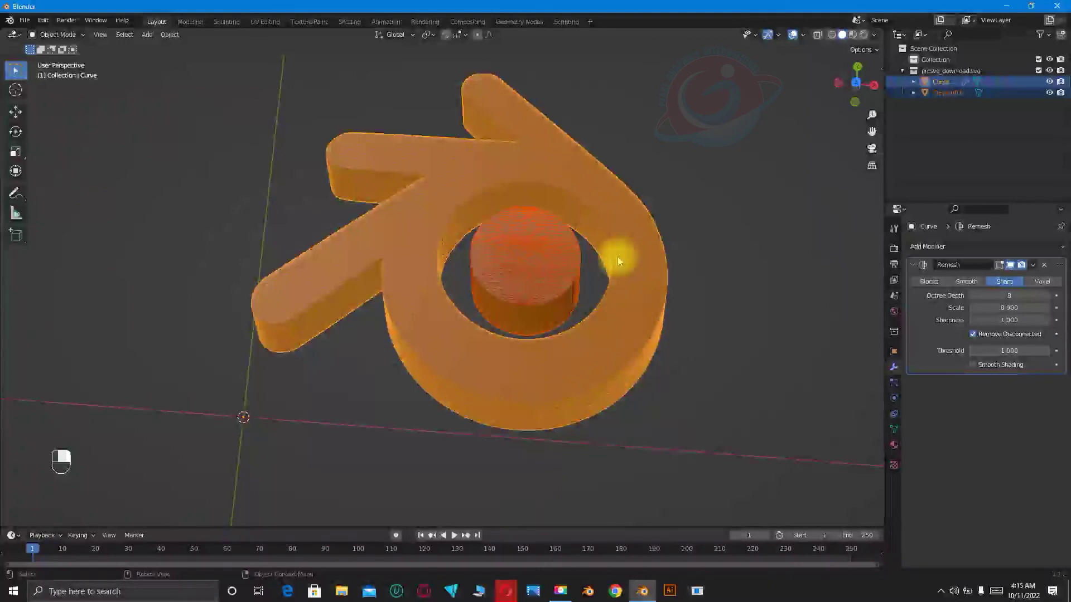
key("ctrl+l")
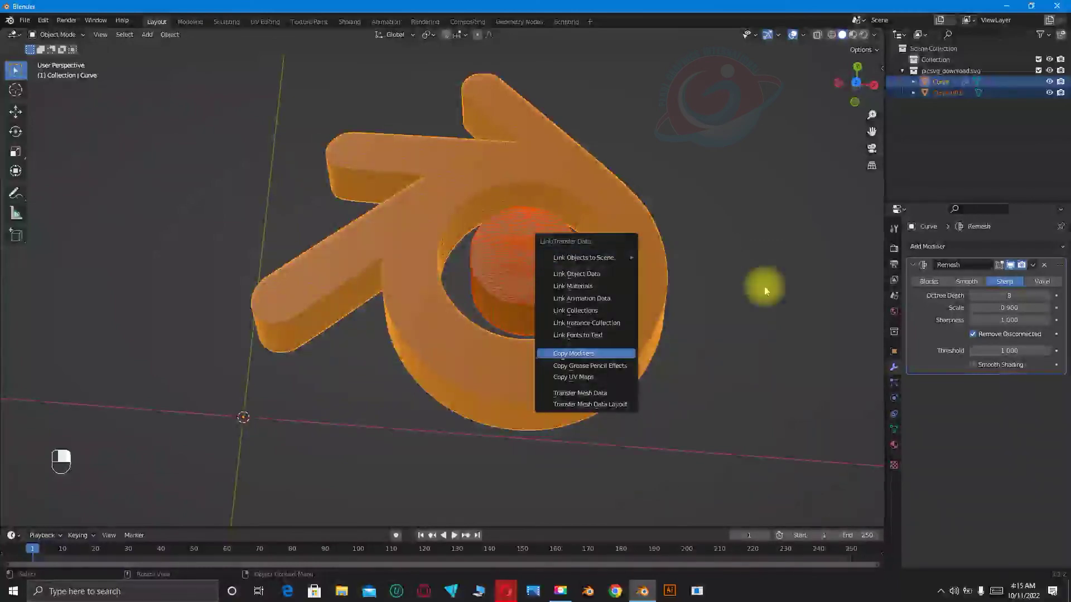
key("Return")
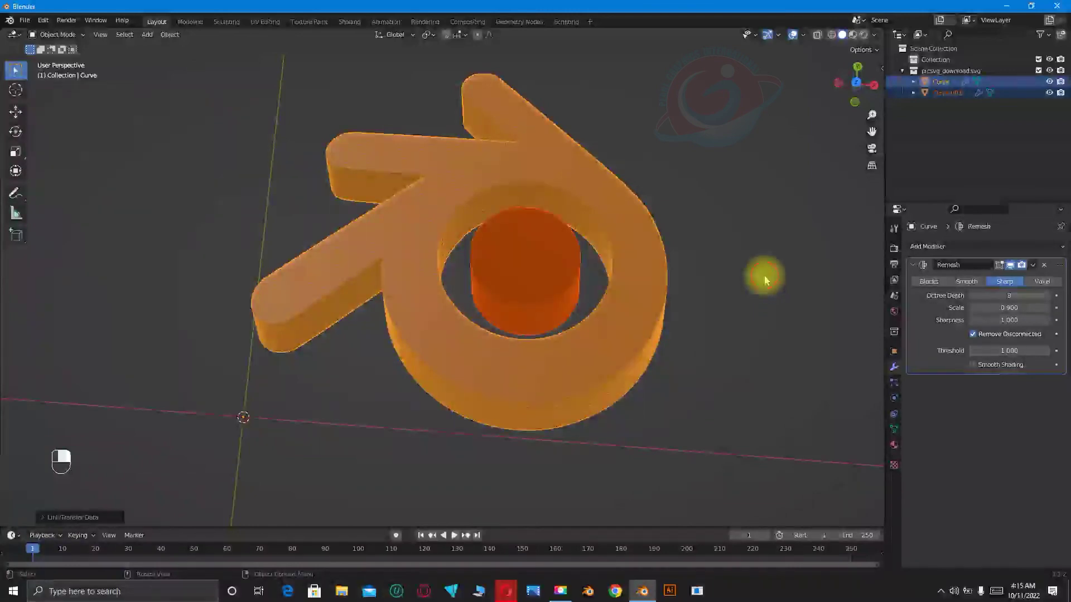
left_click(762, 278)
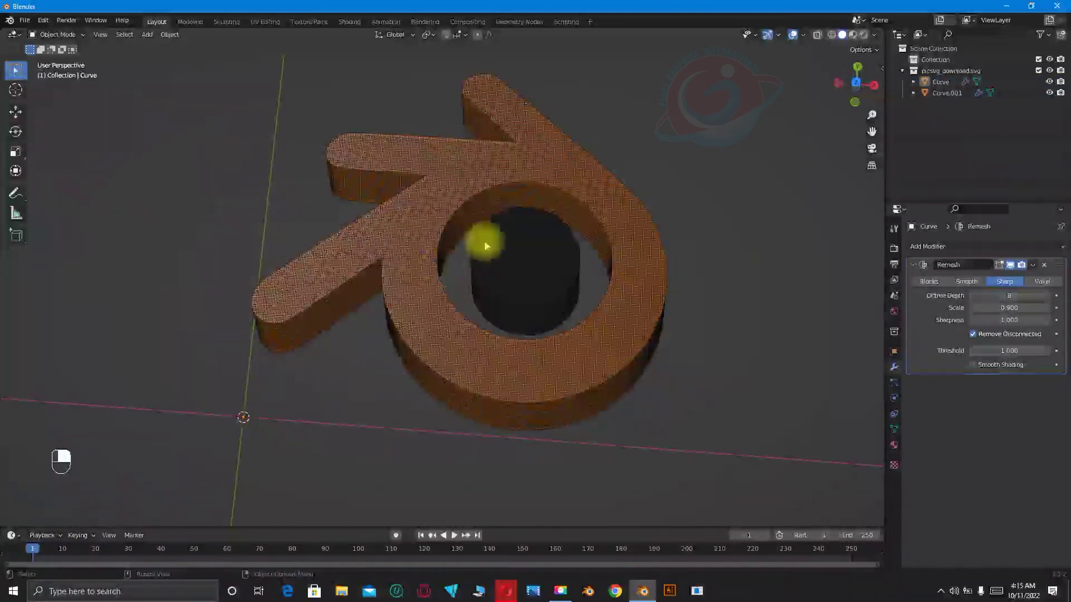
left_click(527, 249)
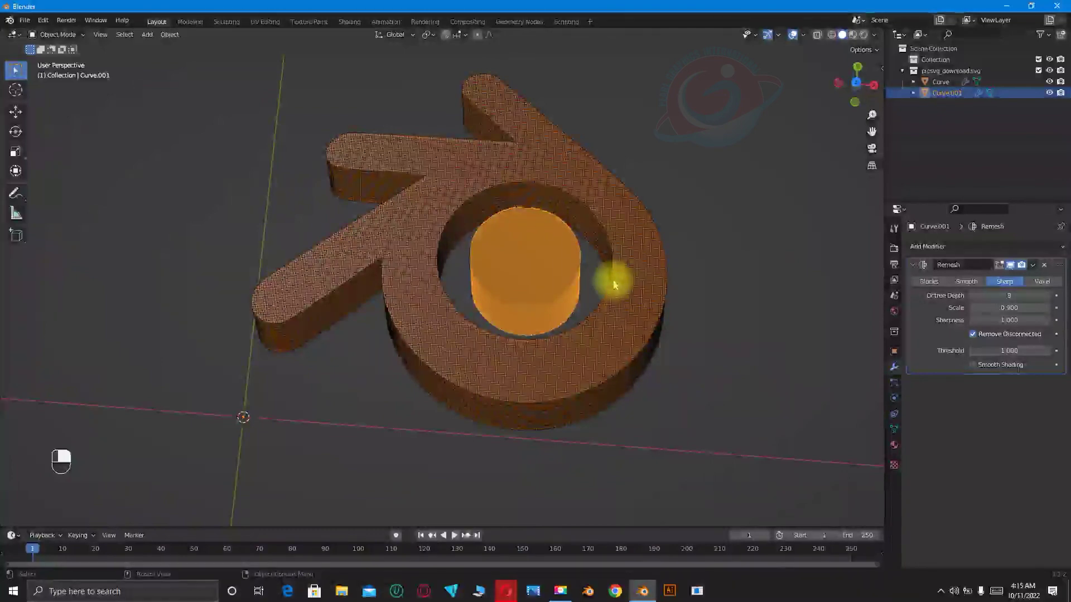
Lower the inner cylinder's Remesh Octree Depth from 8 to 6.
left_click(973, 296)
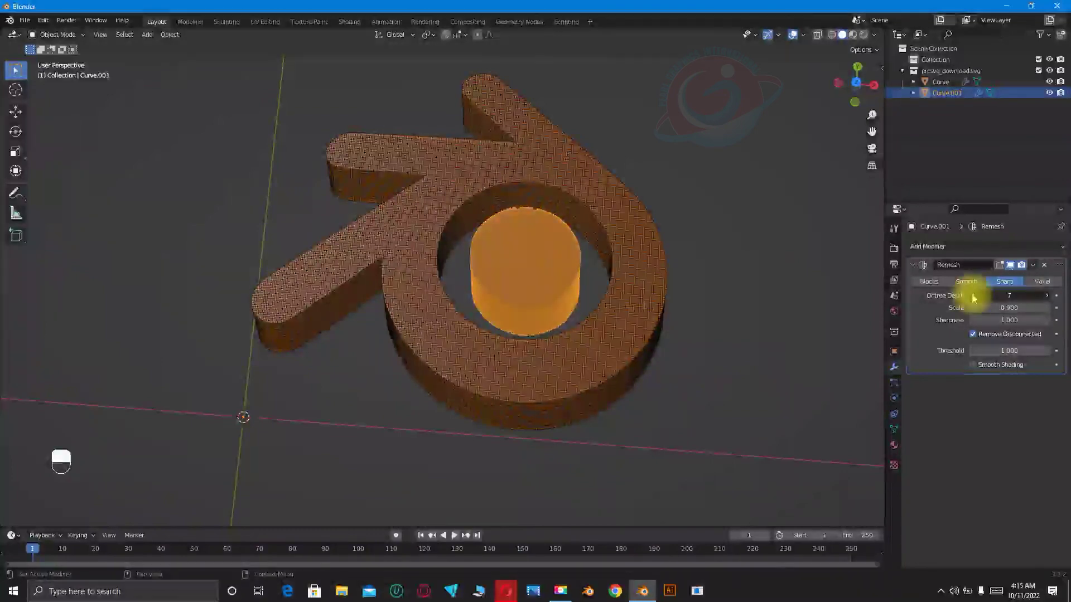
left_click(973, 296)
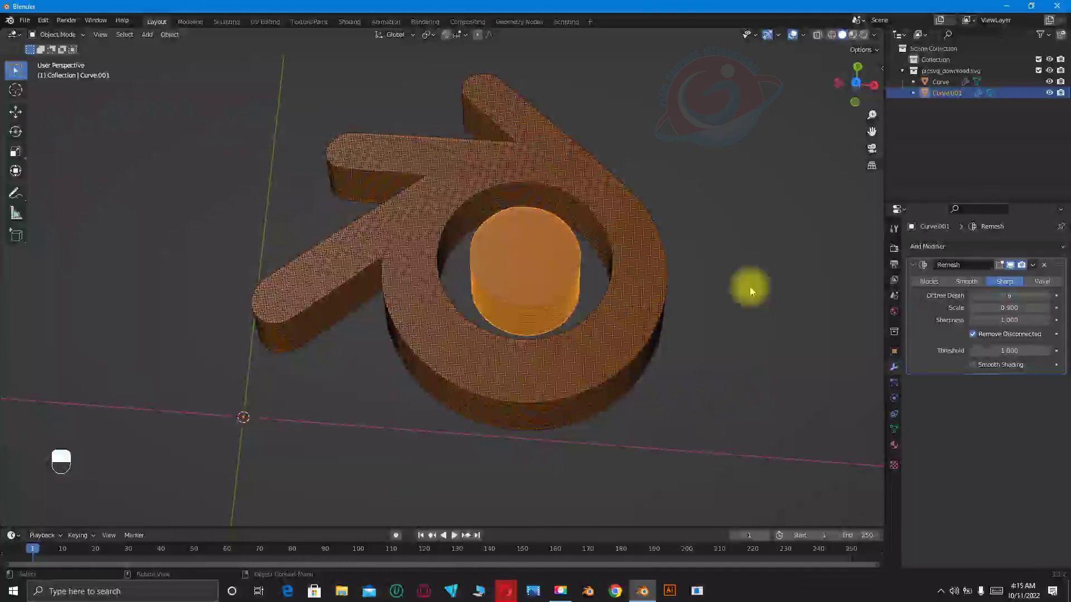
Select the outer logo and enable Smooth Shading in the Remesh modifiers of the logo and cylinder.
left_click(661, 278)
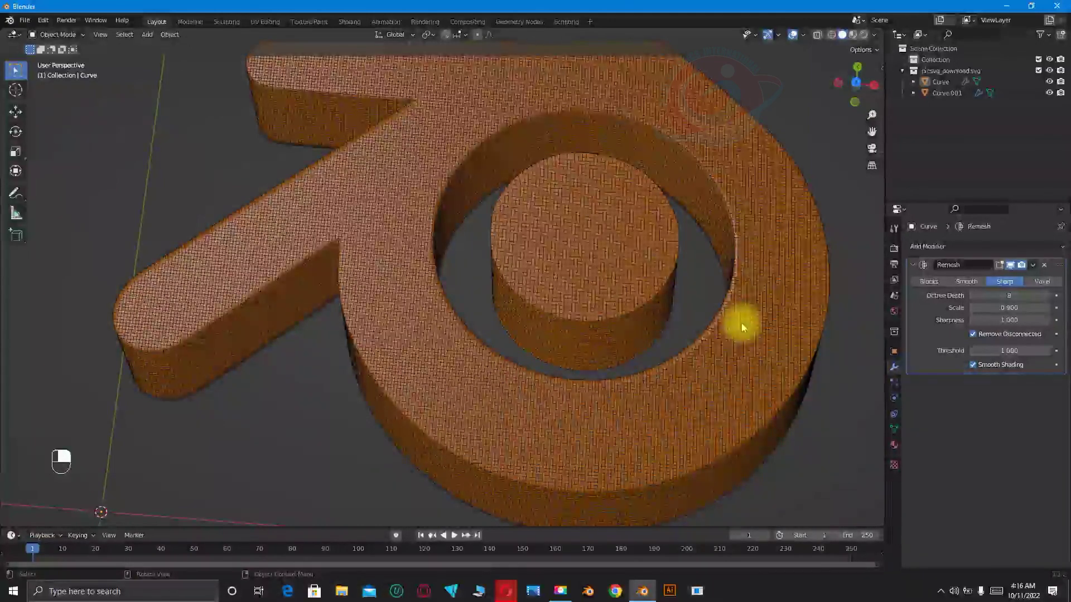
middle_click_drag(742, 324, 745, 262)
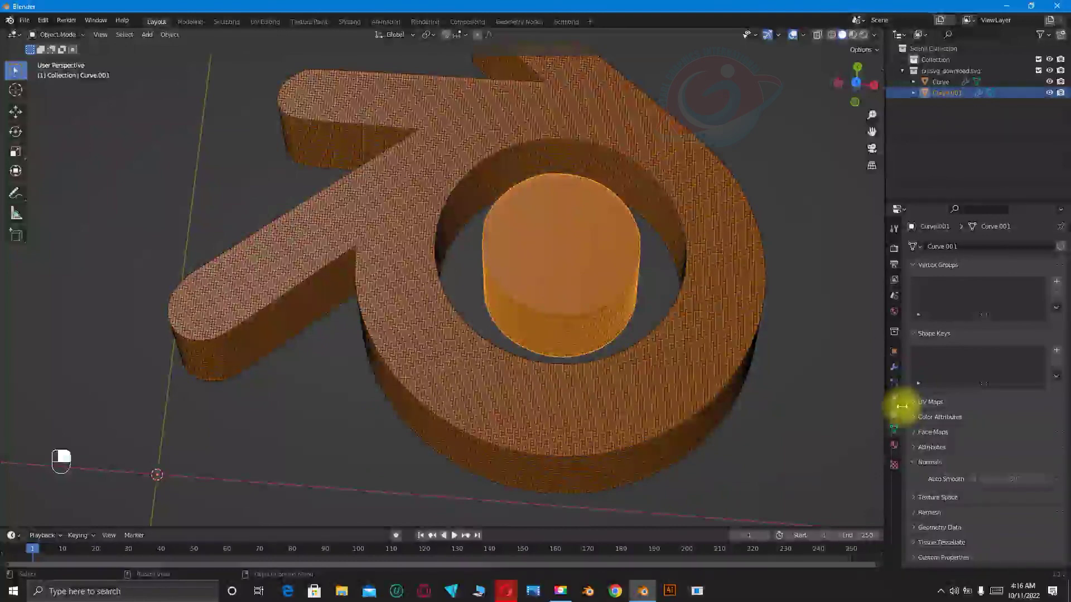
left_click(894, 366)
left_click(972, 366)
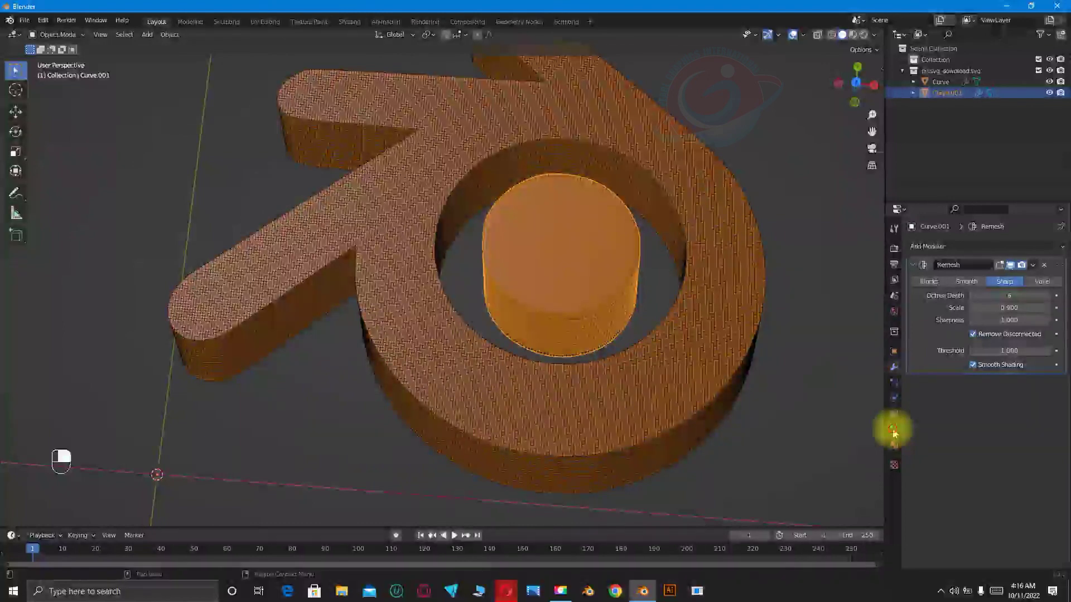
Uncheck Wireframe in Viewport Overlays so the logo shows as smooth solid orange shapes.
left_click(894, 432)
left_click(803, 35)
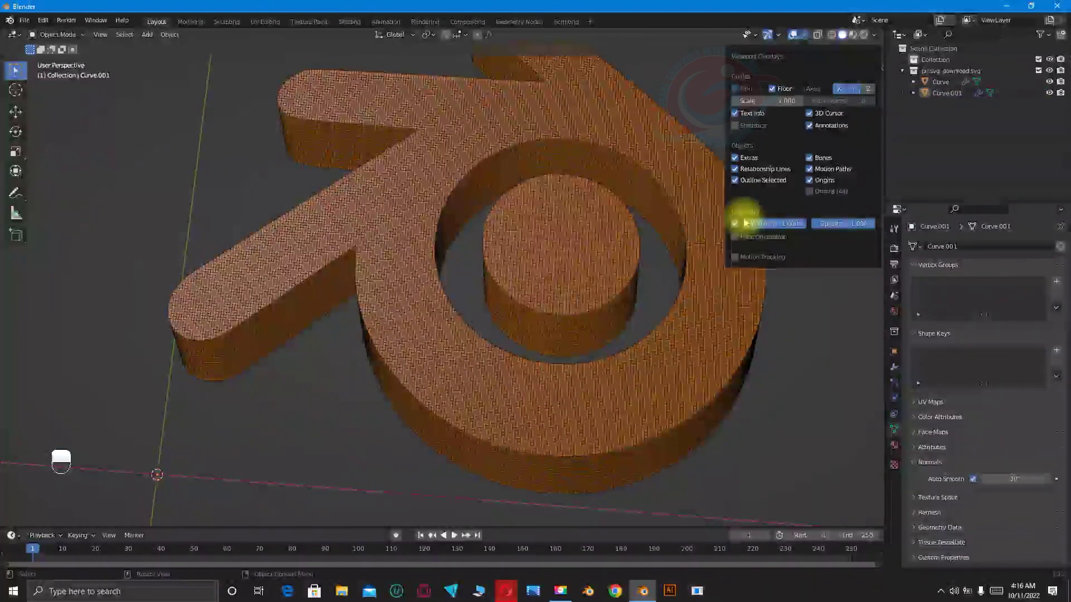
left_click(745, 223)
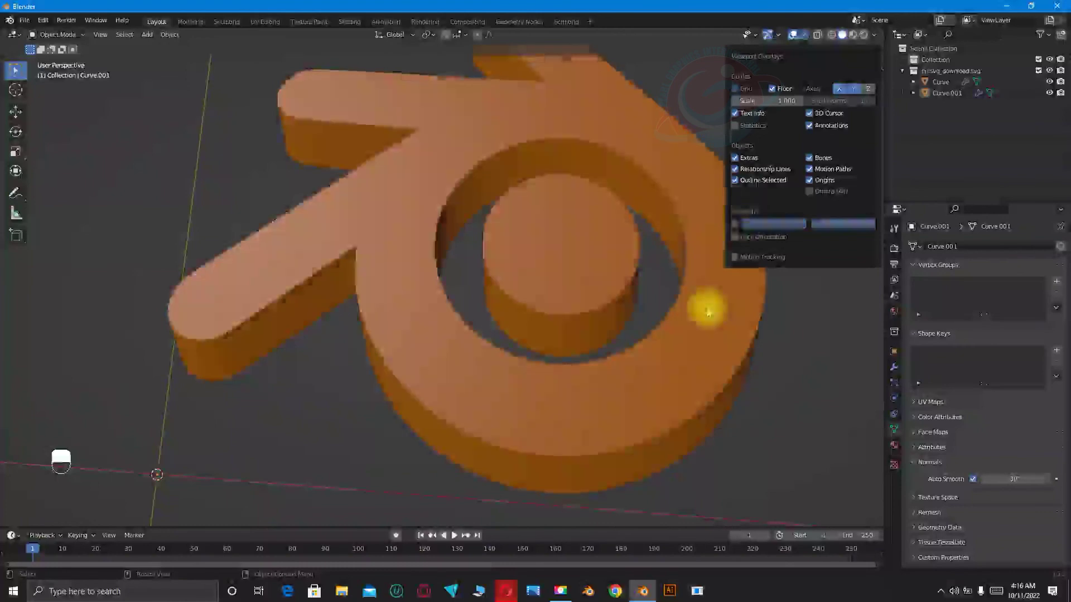